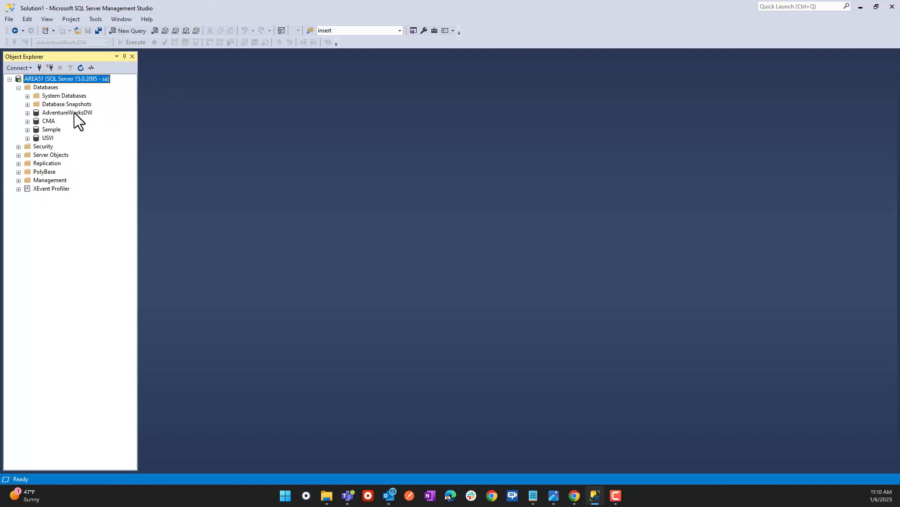
Put the dbo.DimProduct table name from AdventureWorksDW into a new query window.
{"action": "left_click", "coordinate": [28, 113]}
{"action": "left_click", "coordinate": [43, 130]}
{"action": "left_click", "coordinate": [37, 130]}
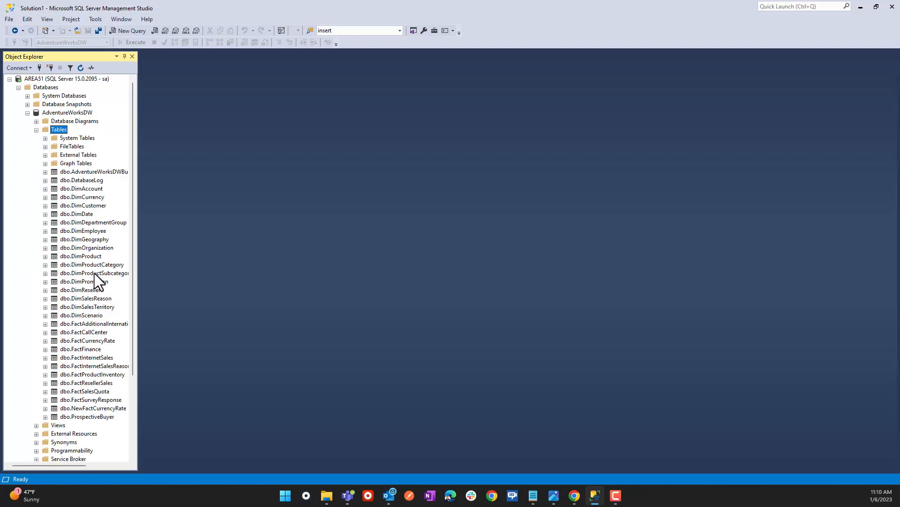
{"action": "left_click", "coordinate": [83, 257]}
{"action": "left_click", "coordinate": [124, 30]}
{"action": "left_click_drag", "start_coordinate": [84, 256], "coordinate": [264, 181]}
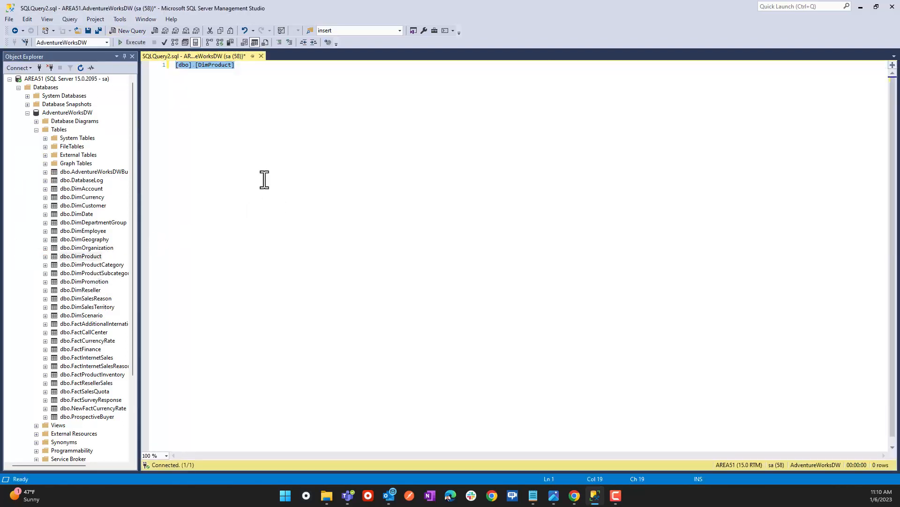
Run SELECT * FROM dbo.DimProduct to list all 606 product rows.
{"action": "key", "text": "Home"}
{"action": "type", "text": "sele"}
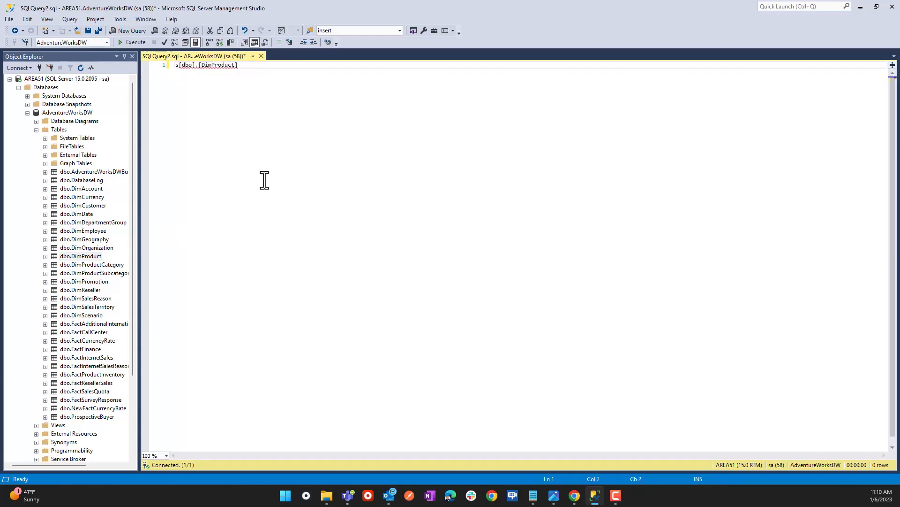
{"action": "type", "text": "ct *B"}
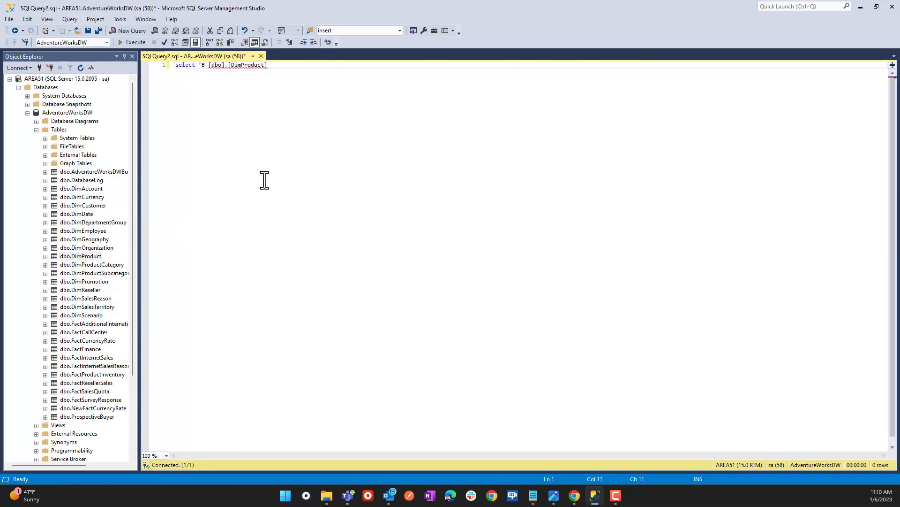
{"action": "key", "text": "BackSpace"}
{"action": "key", "text": "BackSpace"}
{"action": "key", "text": "F5"}
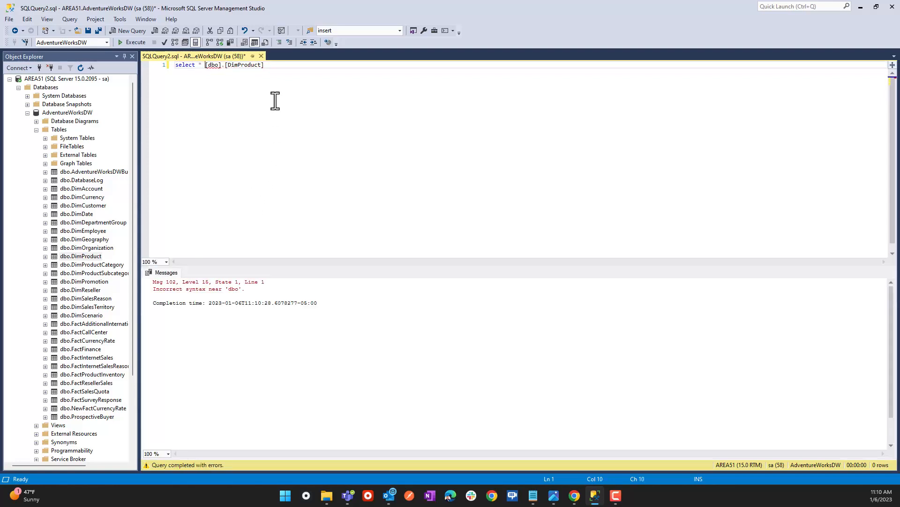
{"action": "type", "text": "from"}
{"action": "key", "text": "F5"}
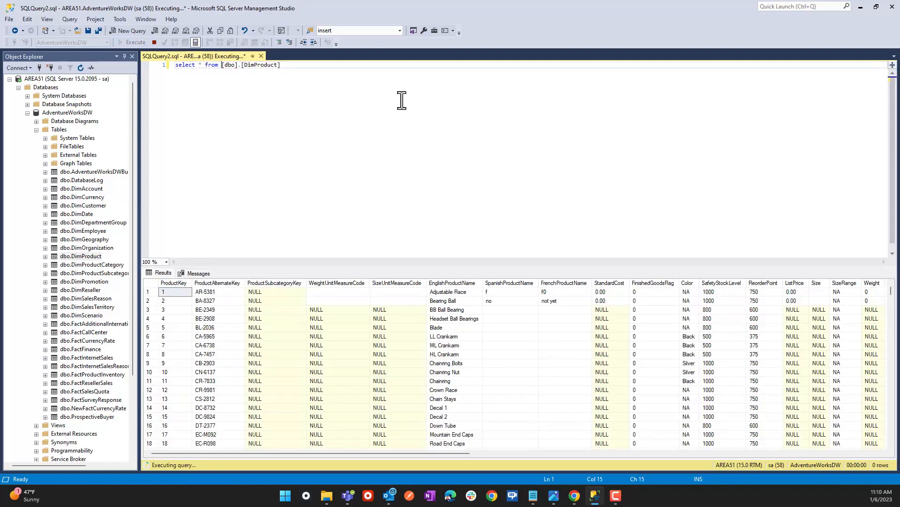
{"action": "scroll", "coordinate": [424, 308], "scroll_direction": "down", "scroll_amount": 2}
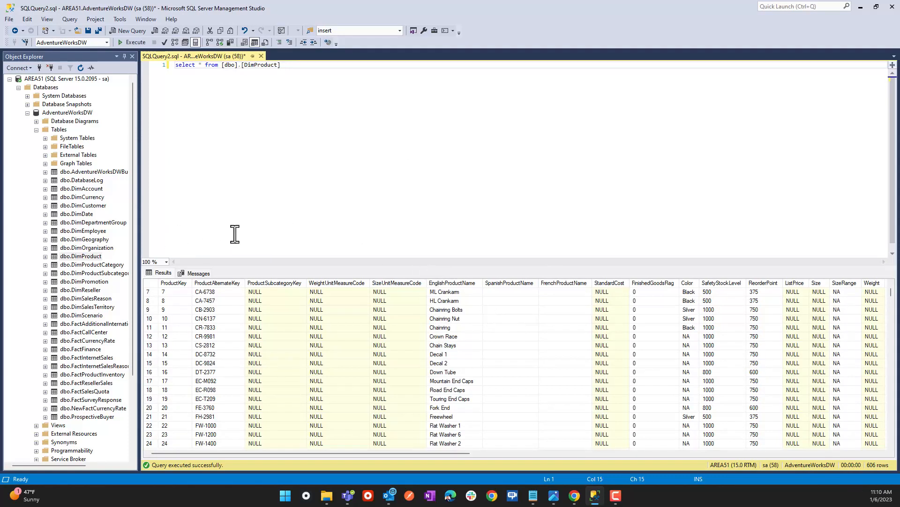
{"action": "scroll", "coordinate": [356, 314], "scroll_direction": "up", "scroll_amount": 1}
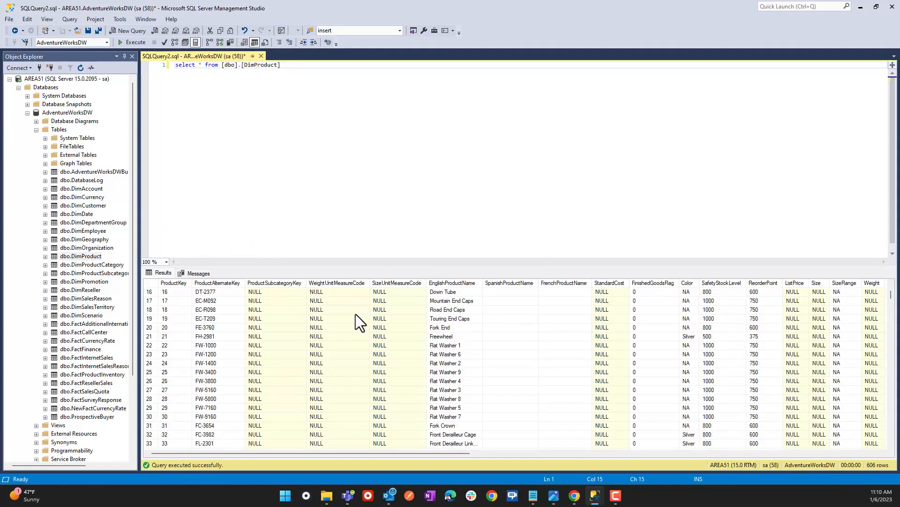
{"action": "scroll", "coordinate": [355, 311], "scroll_direction": "up", "scroll_amount": 1}
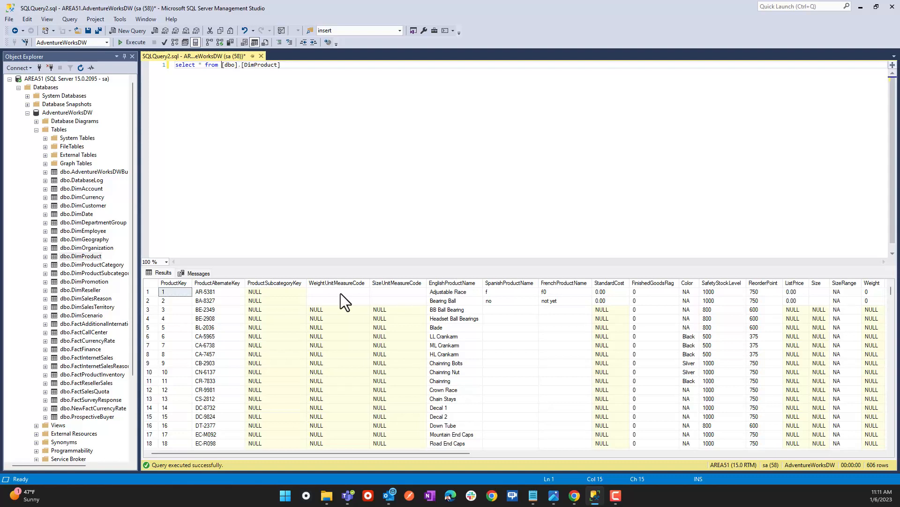
Sign in to the Power Apps maker site in a new Chrome tab.
{"action": "left_click", "coordinate": [862, 6]}
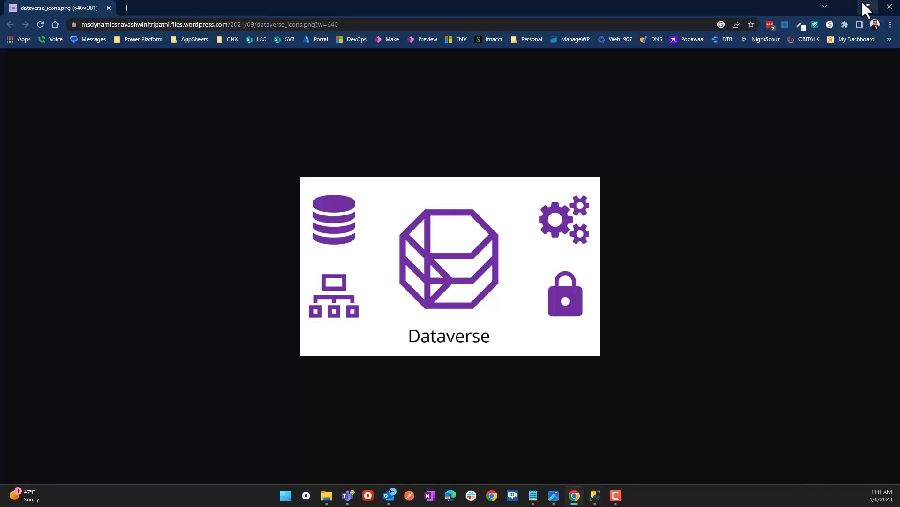
{"action": "left_click", "coordinate": [126, 8]}
{"action": "left_click", "coordinate": [388, 39]}
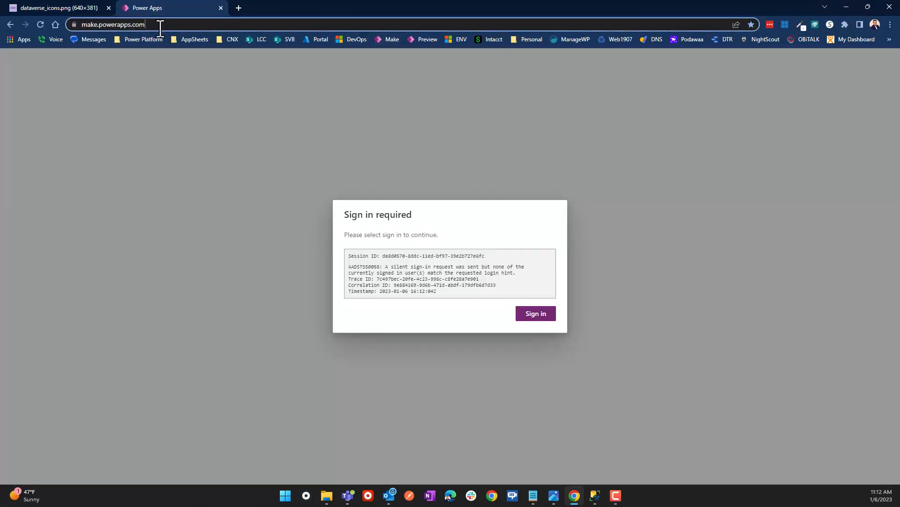
{"action": "left_click", "coordinate": [157, 24]}
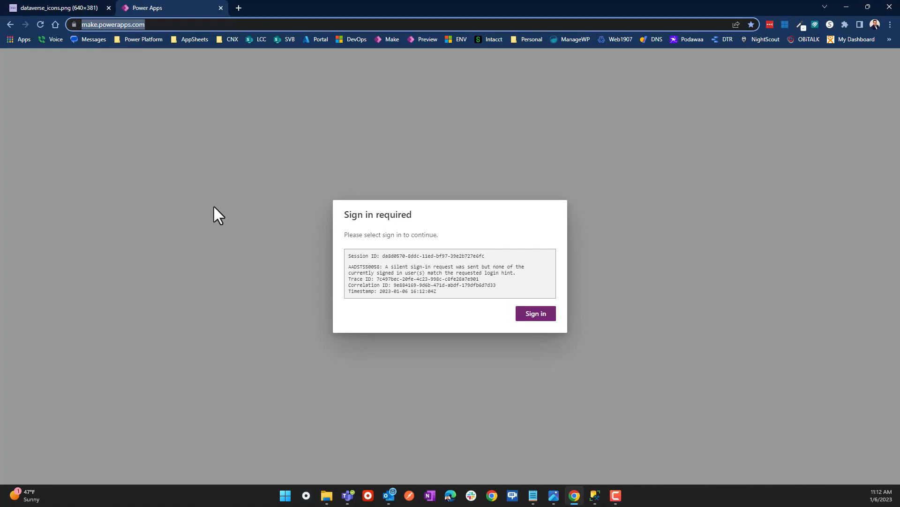
{"action": "left_click", "coordinate": [541, 322]}
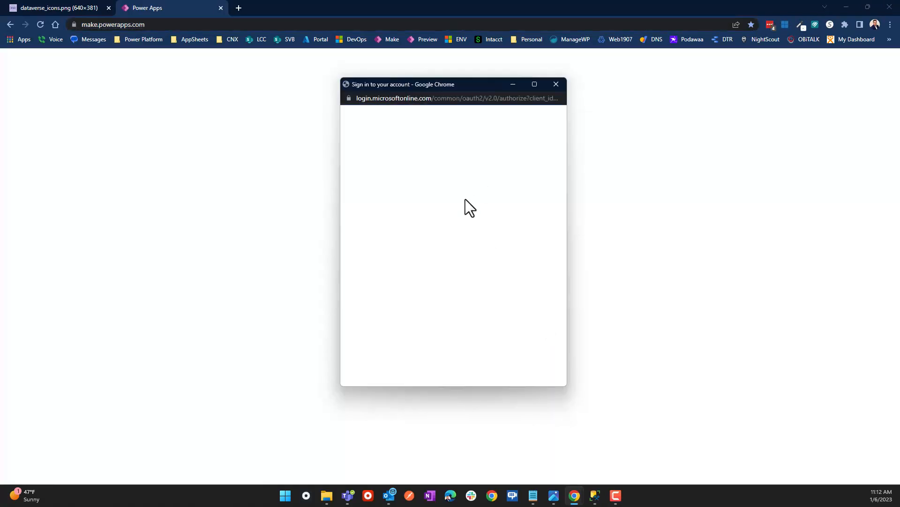
{"action": "left_click", "coordinate": [412, 173]}
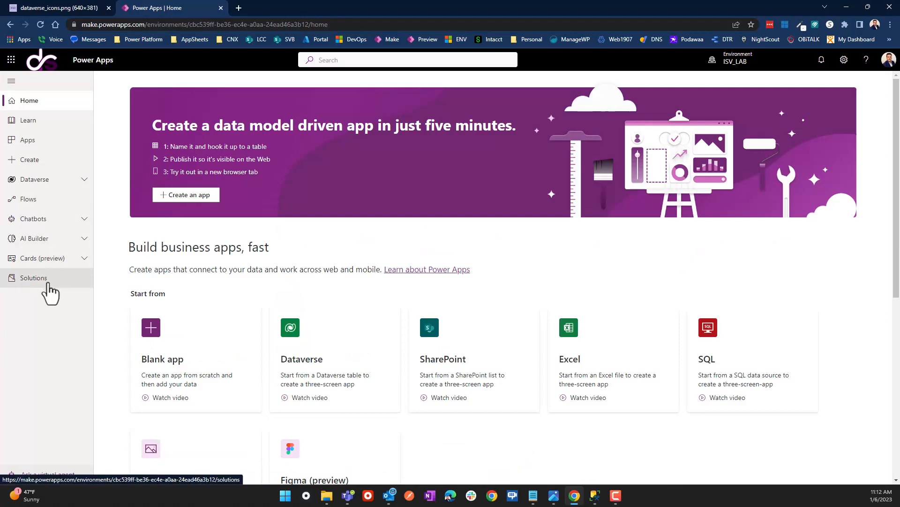
Start a new gateway from Dataverse > Gateways.
{"action": "left_click", "coordinate": [41, 184]}
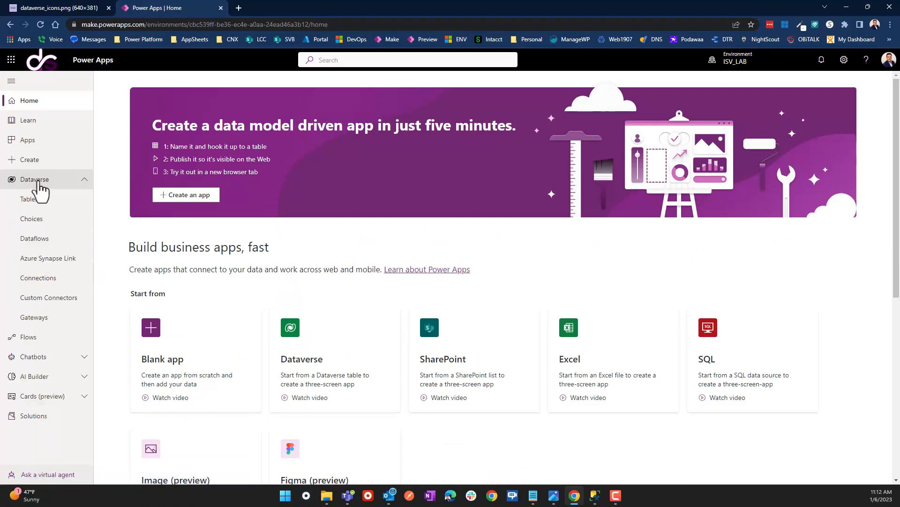
{"action": "left_click", "coordinate": [35, 319]}
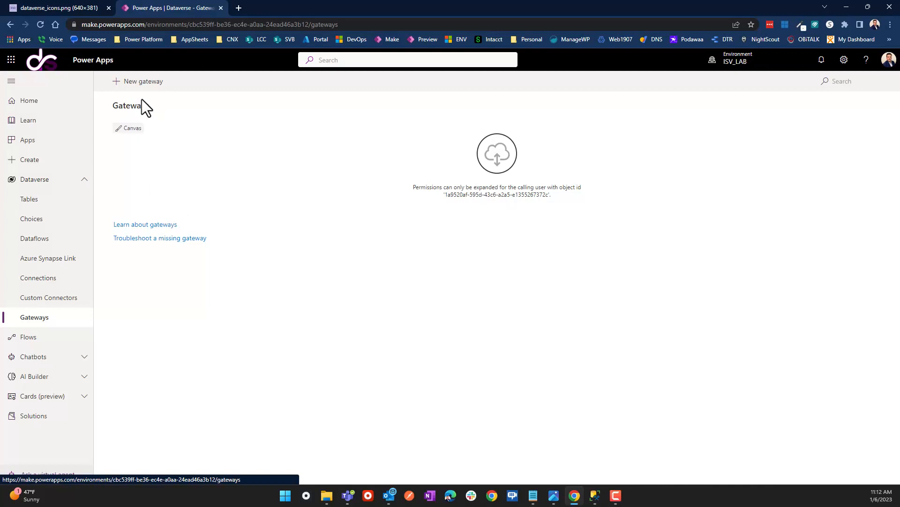
{"action": "left_click", "coordinate": [140, 81]}
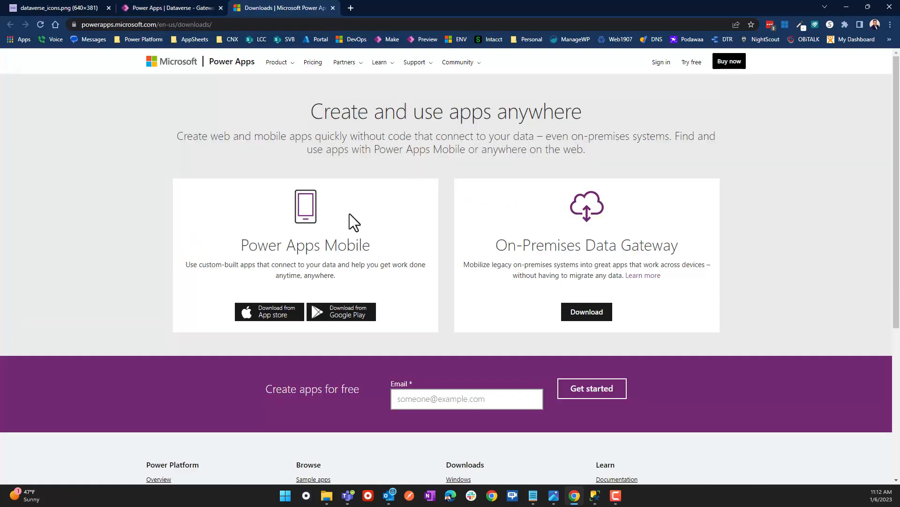
Download GatewayInstall.exe for the On-Premises Data Gateway and run it.
{"action": "left_click", "coordinate": [582, 317]}
{"action": "left_click_drag", "start_coordinate": [496, 245], "coordinate": [695, 249]}
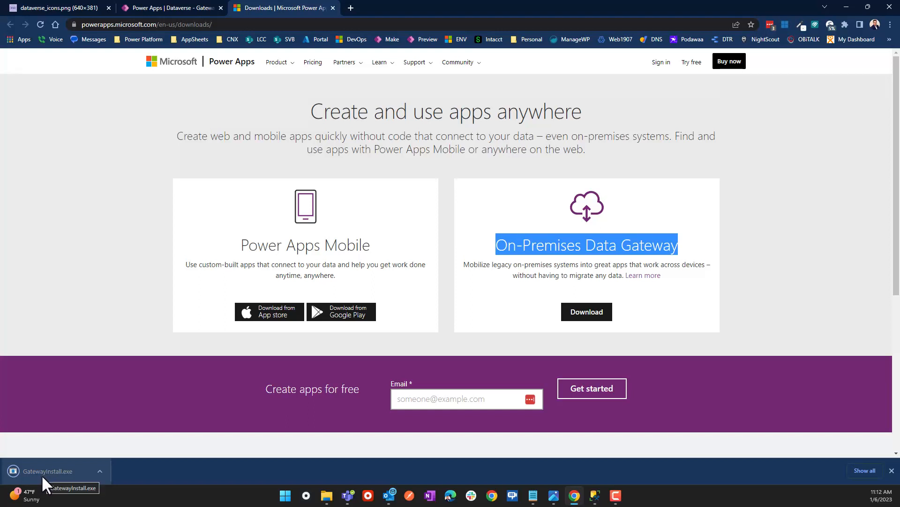
{"action": "left_click", "coordinate": [55, 474]}
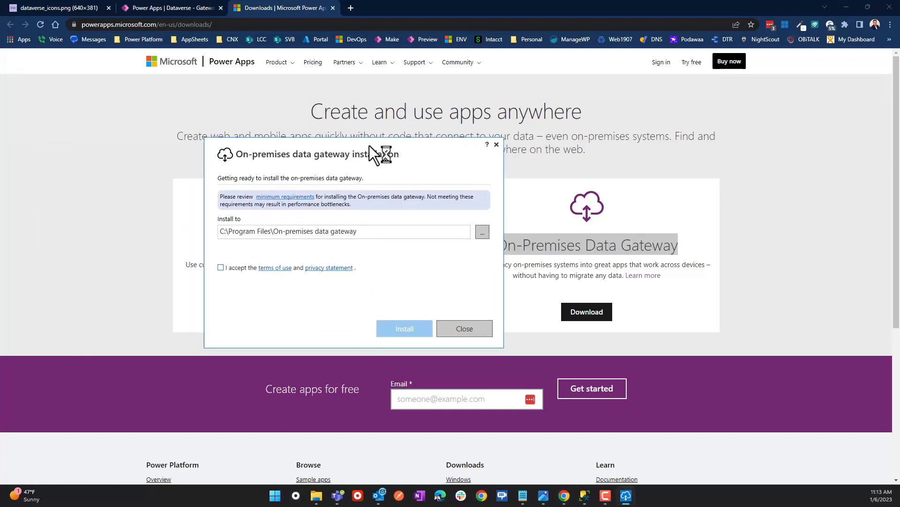
Accept the terms of use and install the gateway to C:\Program Files\On-premises data gateway.
{"action": "left_click", "coordinate": [842, 7]}
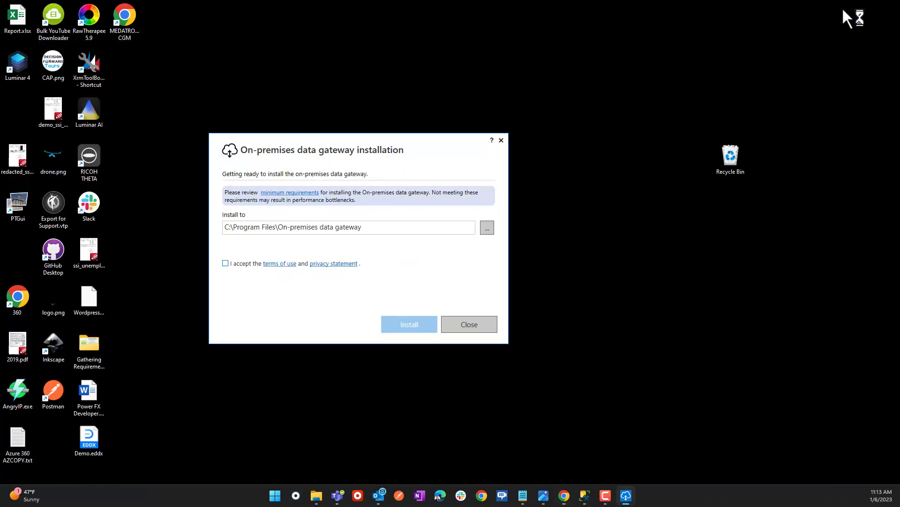
{"action": "left_click_drag", "start_coordinate": [380, 148], "coordinate": [438, 88]}
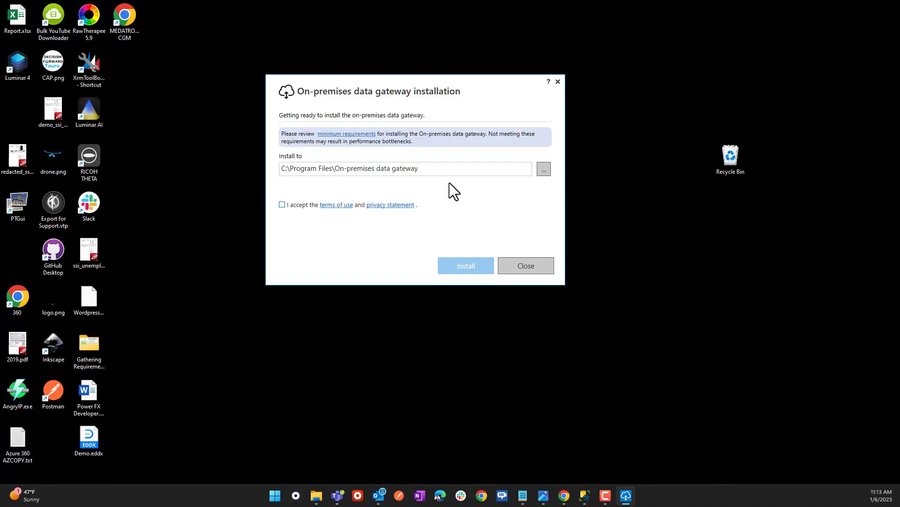
{"action": "left_click", "coordinate": [282, 205]}
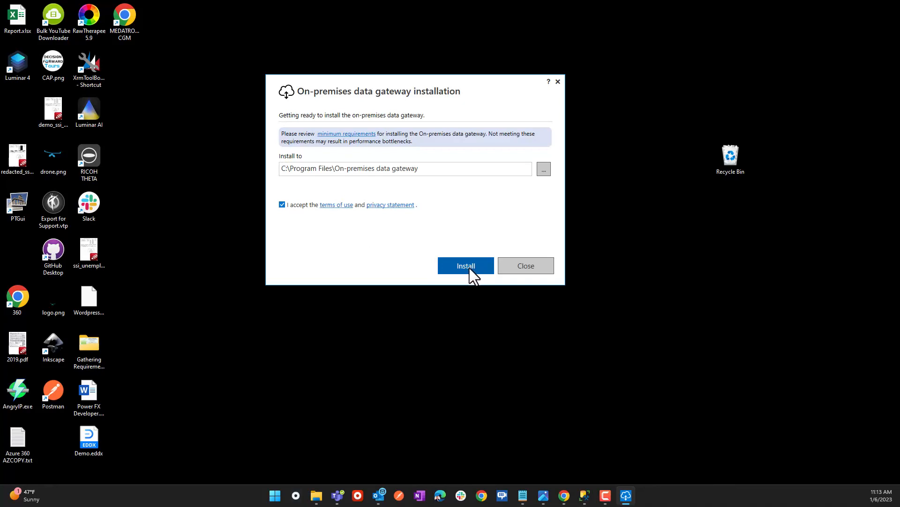
{"action": "left_click", "coordinate": [469, 268]}
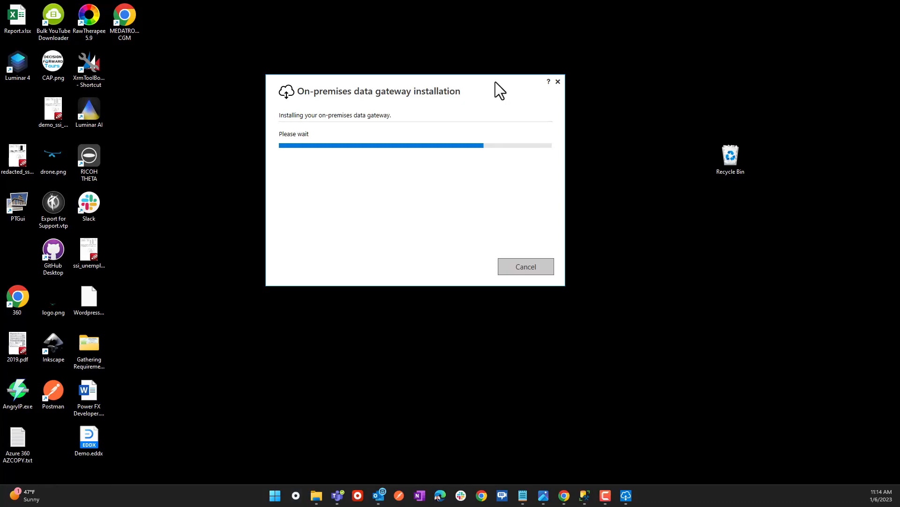
{"action": "left_click_drag", "start_coordinate": [489, 80], "coordinate": [505, 80]}
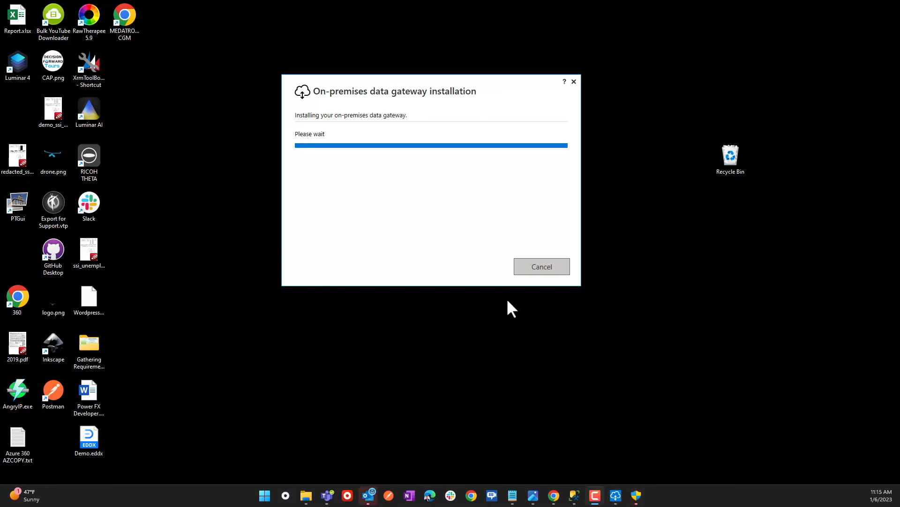
Approve the configurator prompt and sign in with the account's e-mail address.
{"action": "mouse_move", "coordinate": [636, 499]}
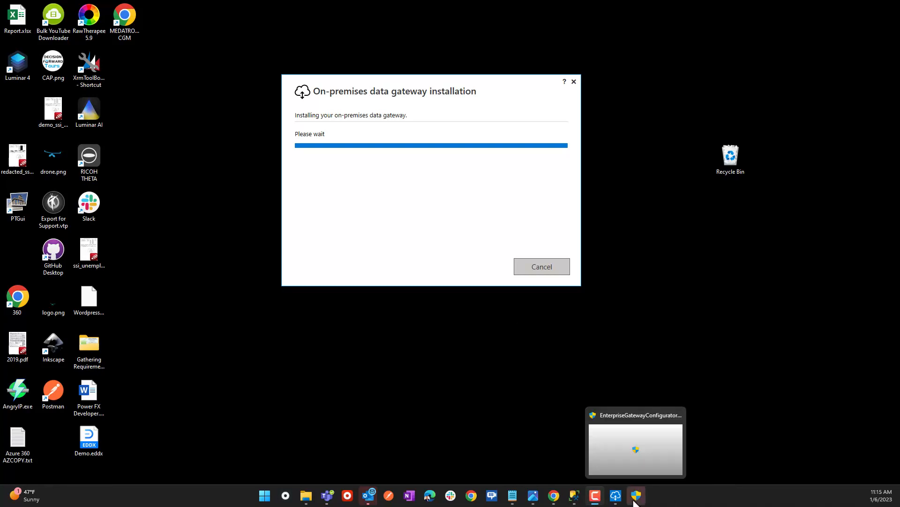
{"action": "left_click", "coordinate": [636, 497]}
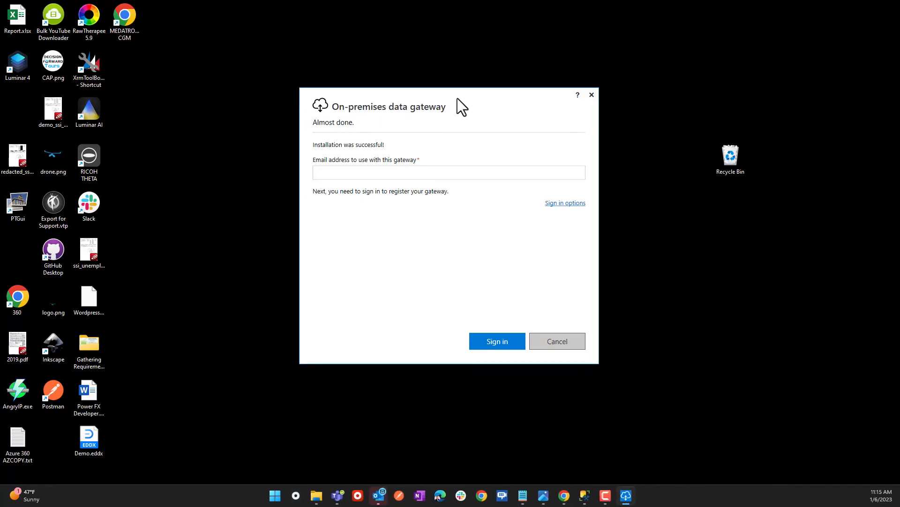
{"action": "left_click", "coordinate": [389, 170]}
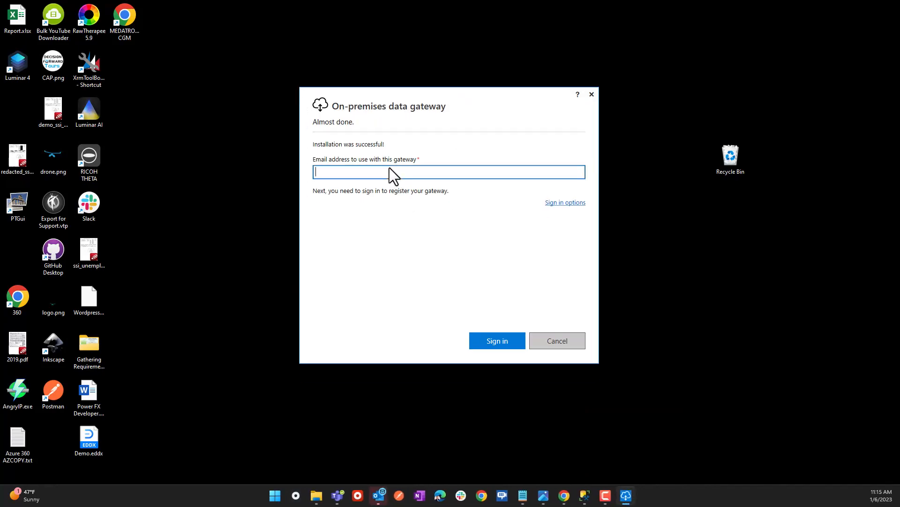
{"action": "key", "text": "Return"}
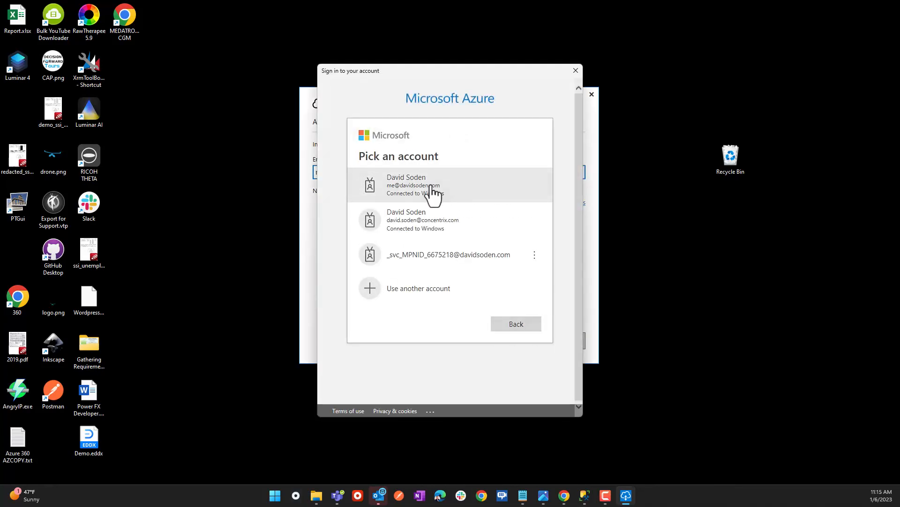
{"action": "left_click", "coordinate": [431, 189]}
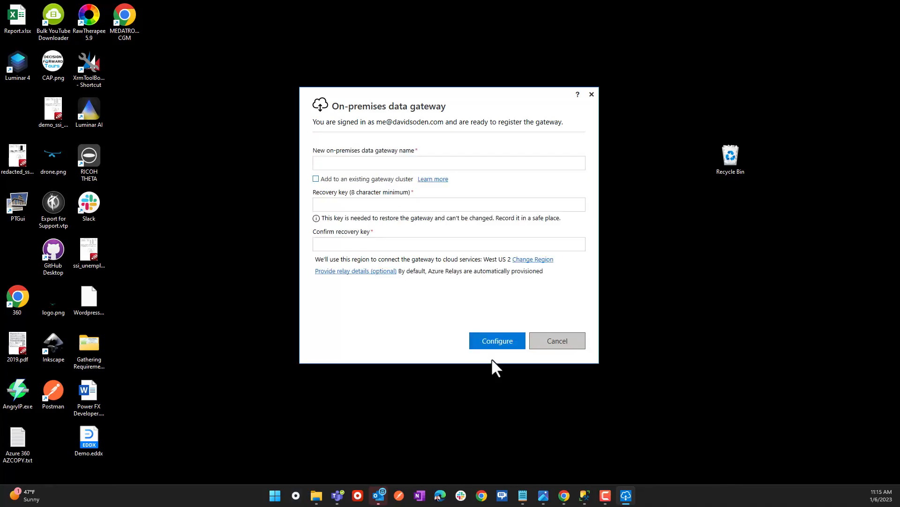
Name the new gateway MyHomeGateway.
{"action": "left_click", "coordinate": [371, 164]}
{"action": "type", "text": "MyHomeGateway"}
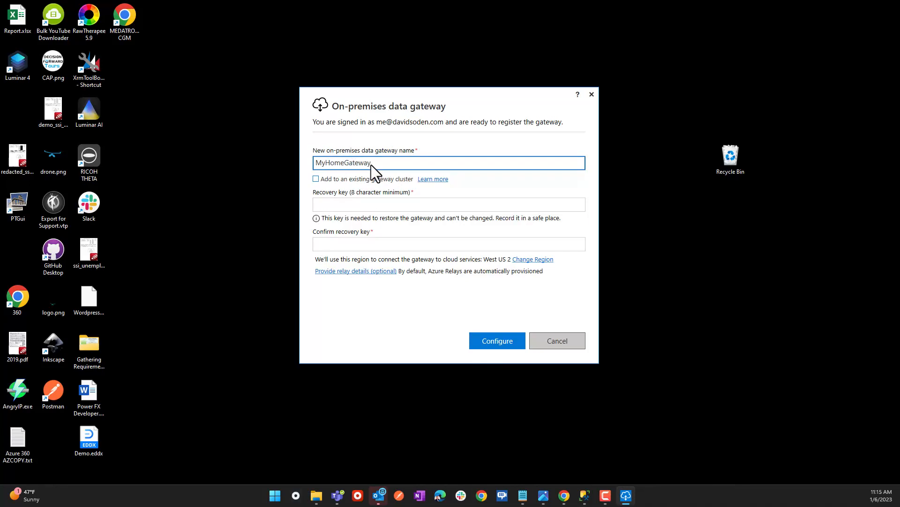
{"action": "key", "text": "ctrl+a"}
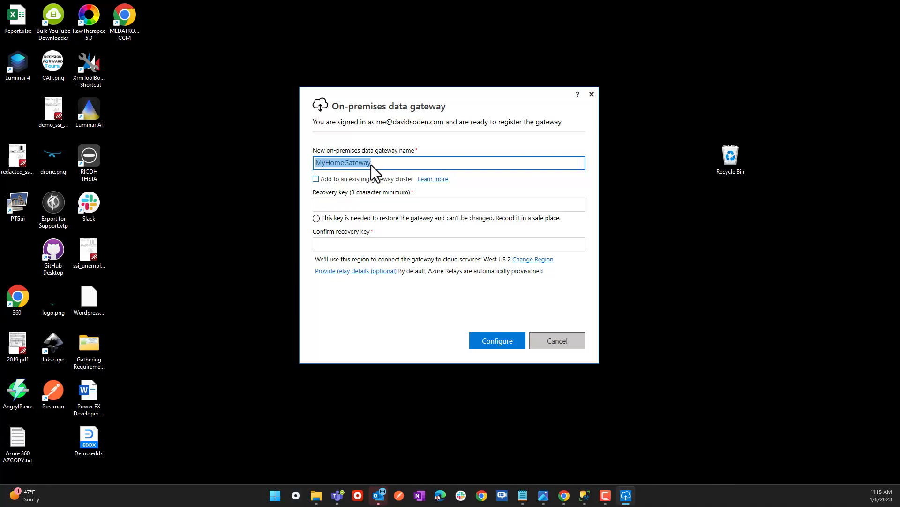
{"action": "key", "text": "ctrl+x"}
{"action": "key", "text": "ctrl+v"}
Enter the recovery key and confirm it in the second field.
{"action": "left_click", "coordinate": [355, 205]}
{"action": "type", "text": "***"}
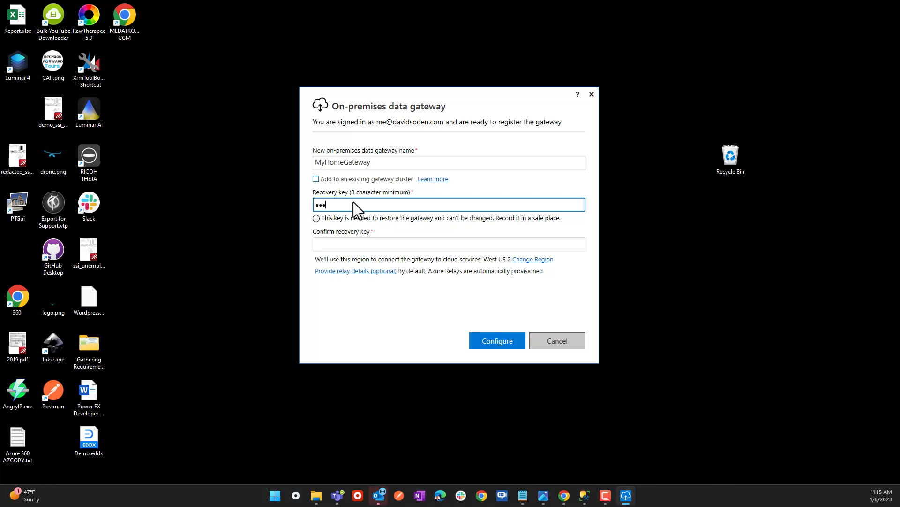
{"action": "type", "text": "******"}
{"action": "key", "text": "Tab"}
{"action": "type", "text": "********"}
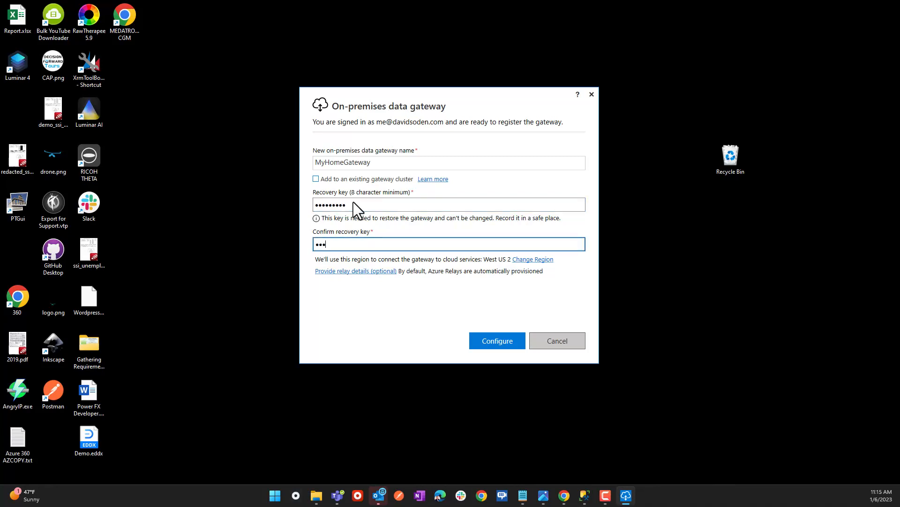
{"action": "type", "text": "*"}
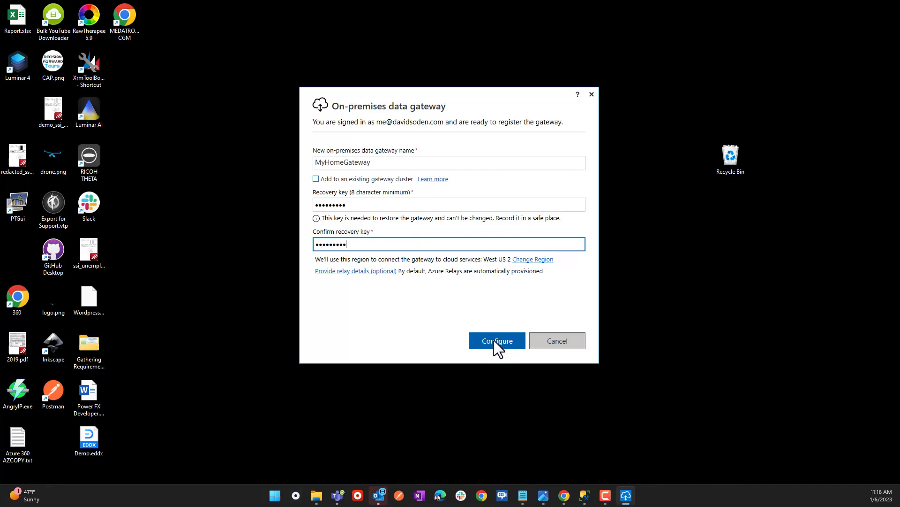
{"action": "mouse_move", "coordinate": [314, 259]}
{"action": "left_mouse_down"}
{"action": "mouse_move", "coordinate": [378, 266]}
{"action": "mouse_move", "coordinate": [327, 258]}
{"action": "left_mouse_up"}
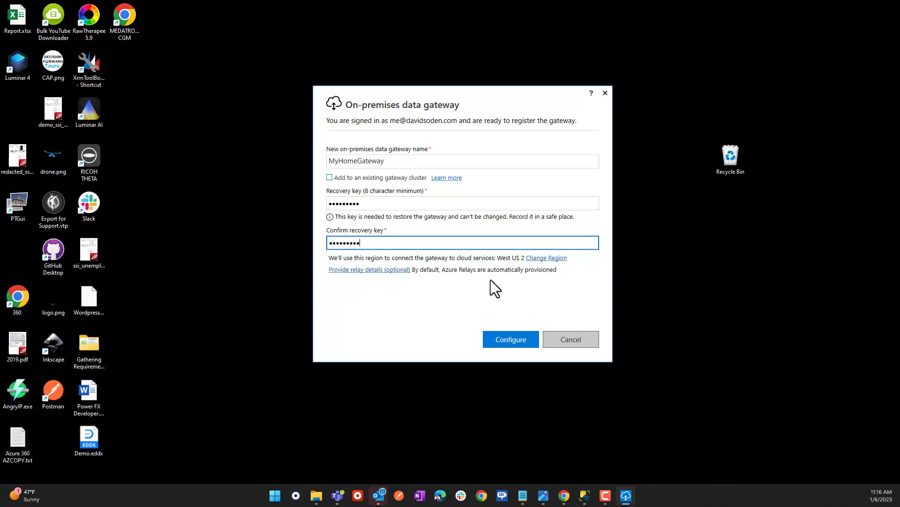
{"action": "left_click_drag", "start_coordinate": [501, 89], "coordinate": [429, 71]}
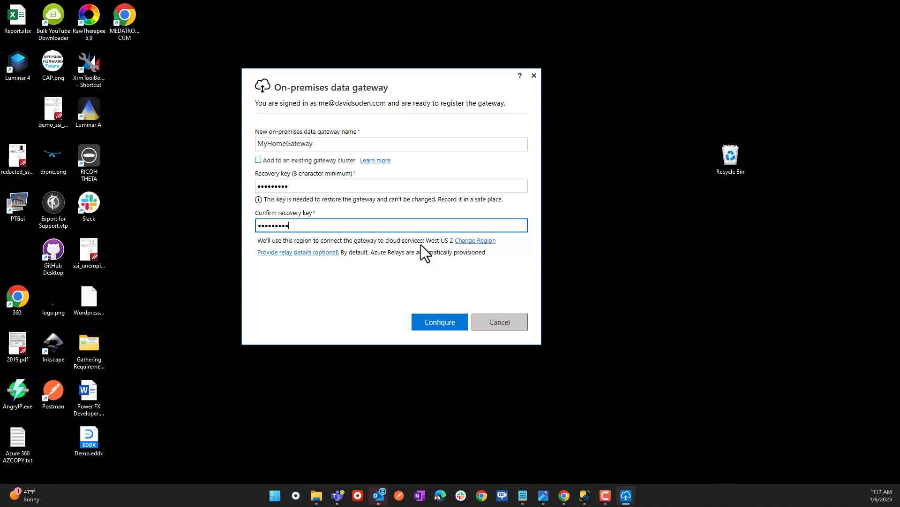
{"action": "left_click", "coordinate": [476, 240]}
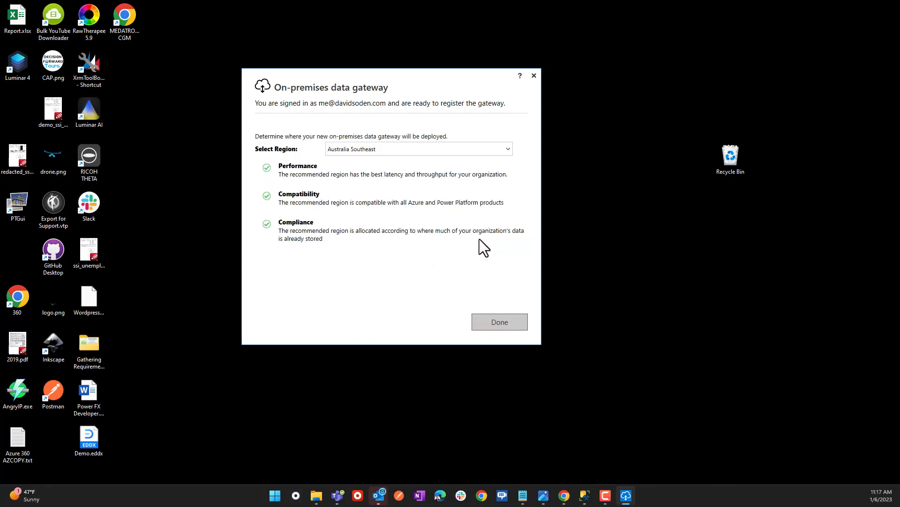
{"action": "left_click", "coordinate": [351, 151]}
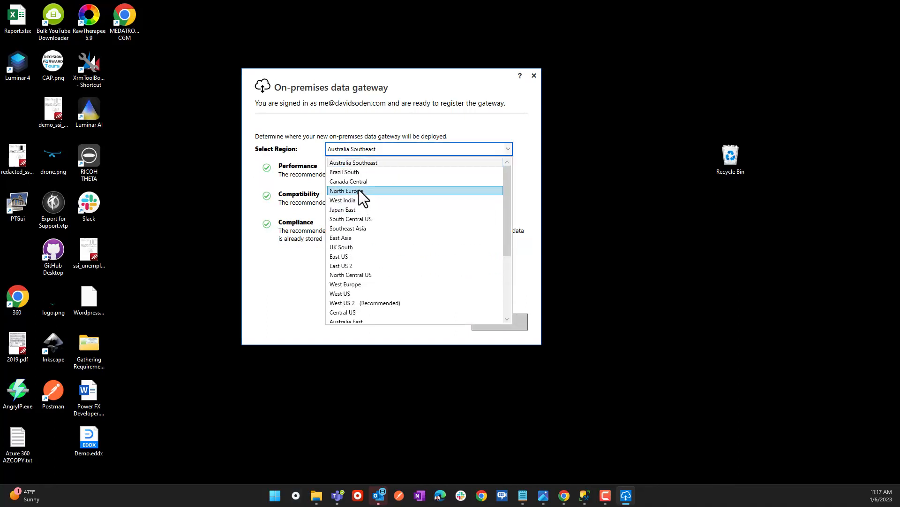
{"action": "scroll", "coordinate": [367, 197], "scroll_direction": "down", "scroll_amount": 1}
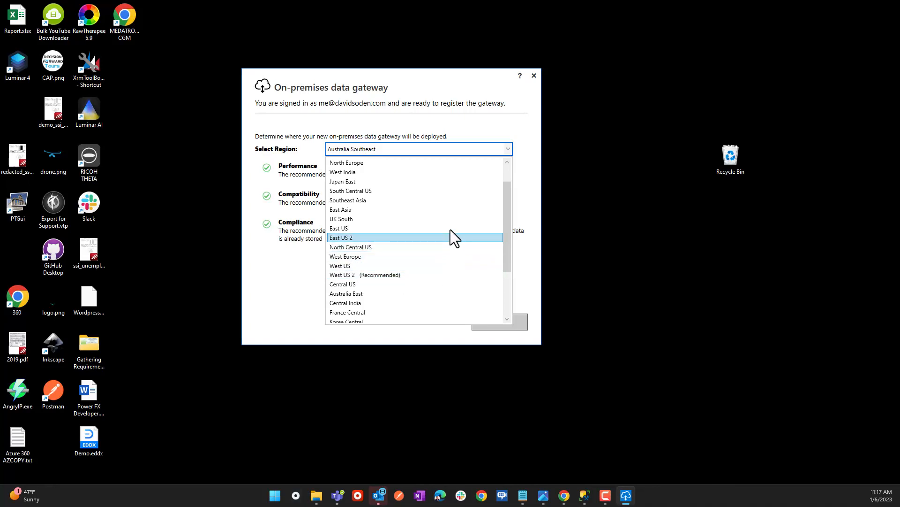
{"action": "left_click", "coordinate": [497, 122]}
{"action": "left_click", "coordinate": [378, 145]}
{"action": "scroll", "coordinate": [378, 291], "scroll_direction": "down", "scroll_amount": 1}
{"action": "left_click", "coordinate": [376, 277]}
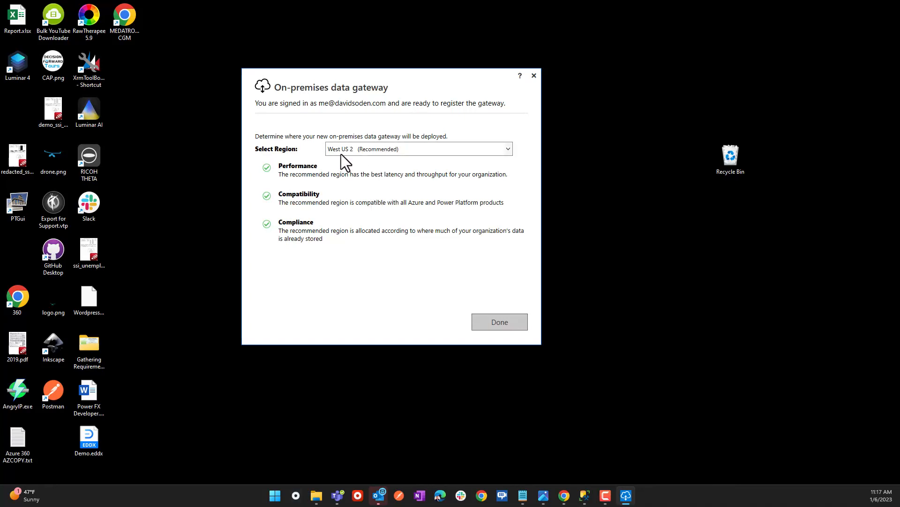
{"action": "left_click", "coordinate": [501, 322]}
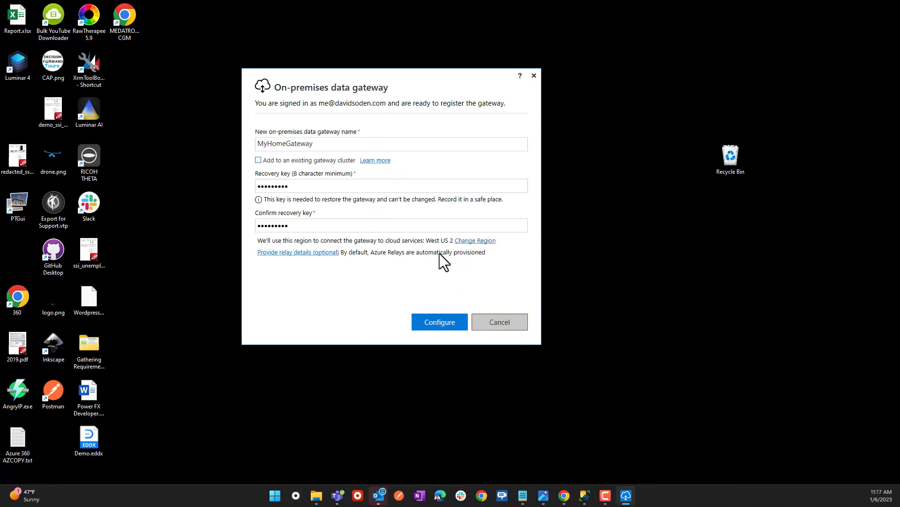
Configure MyHomeGateway and wait until it shows online and Ready.
{"action": "left_click", "coordinate": [454, 323]}
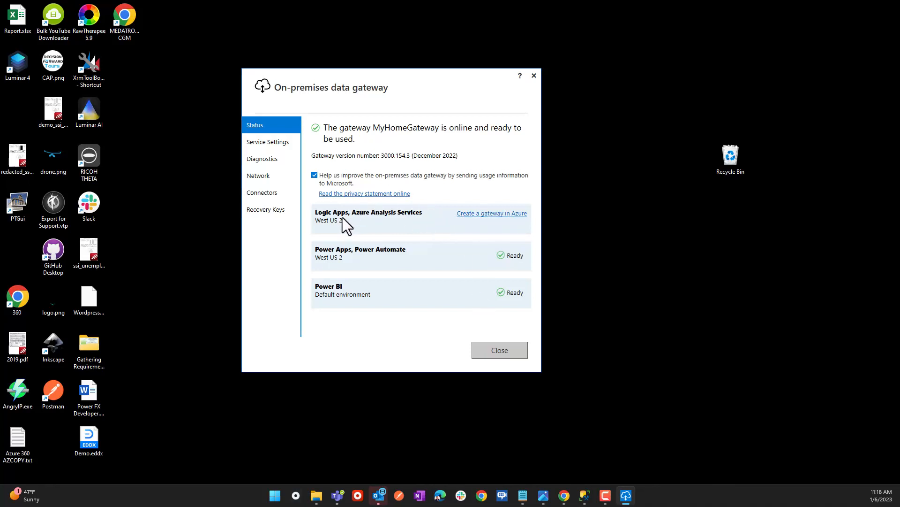
{"action": "left_click_drag", "start_coordinate": [353, 224], "coordinate": [326, 218]}
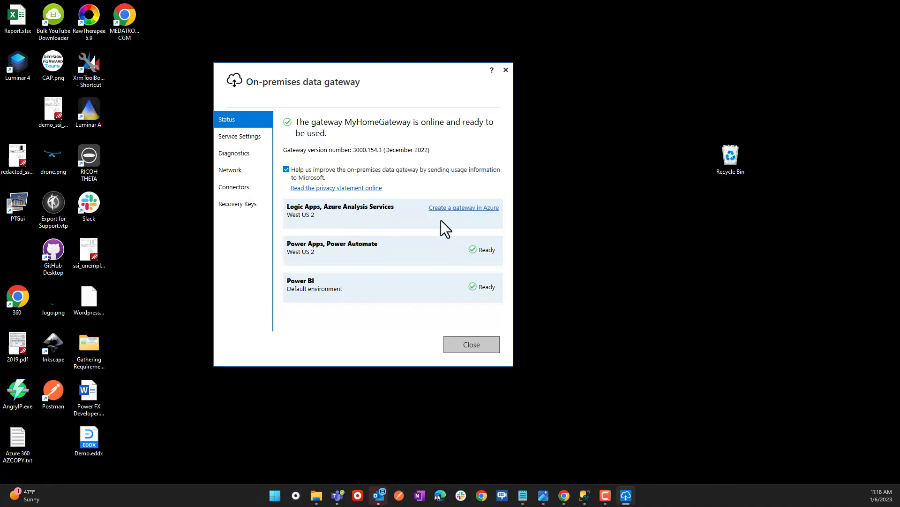
Launch 'Create a gateway in Azure' and sign in with the second listed account.
{"action": "left_click", "coordinate": [449, 208]}
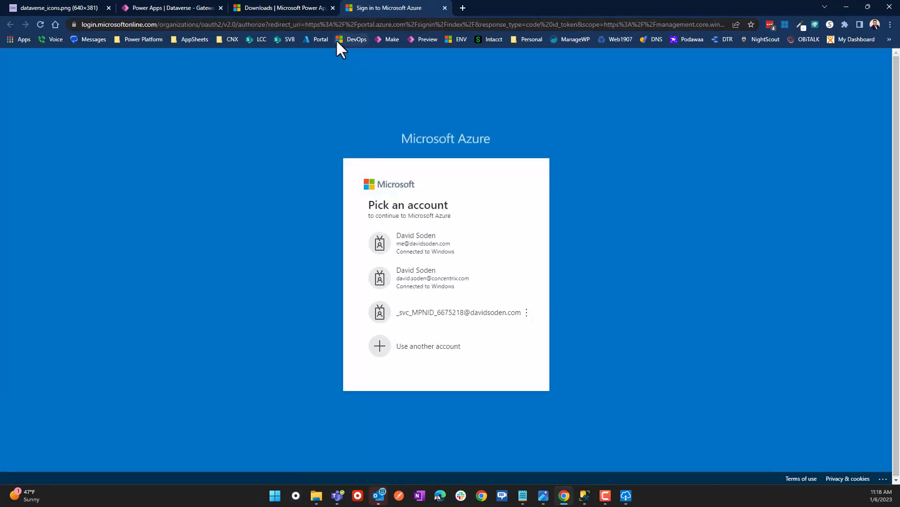
{"action": "left_click", "coordinate": [437, 271]}
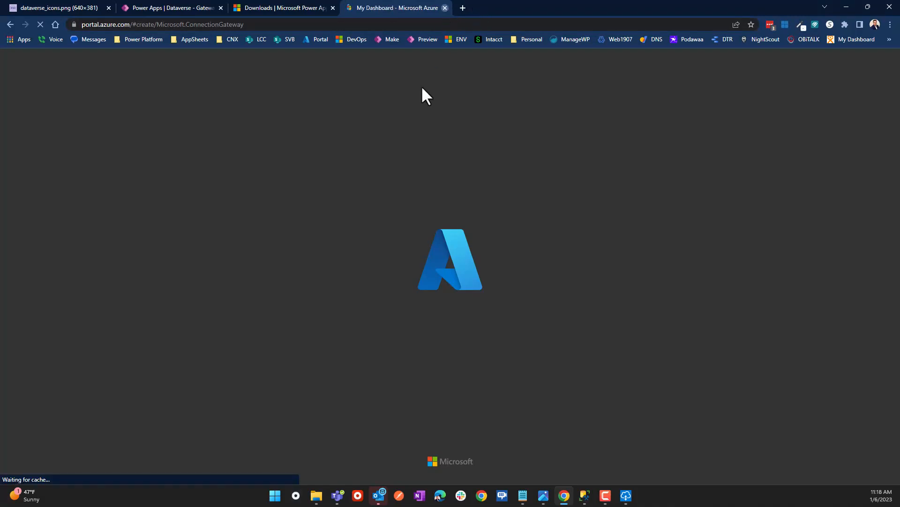
{"action": "key", "text": "ctrl+w"}
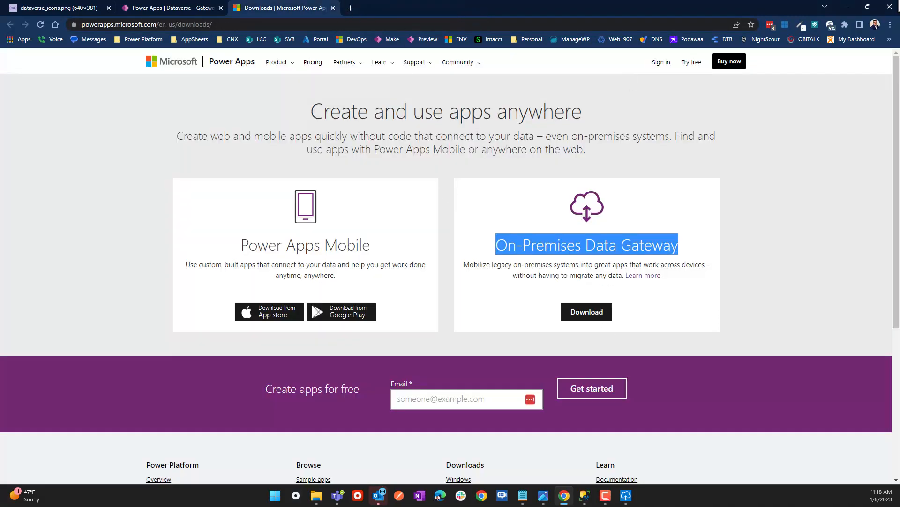
{"action": "left_click", "coordinate": [847, 8]}
{"action": "left_click", "coordinate": [475, 208]}
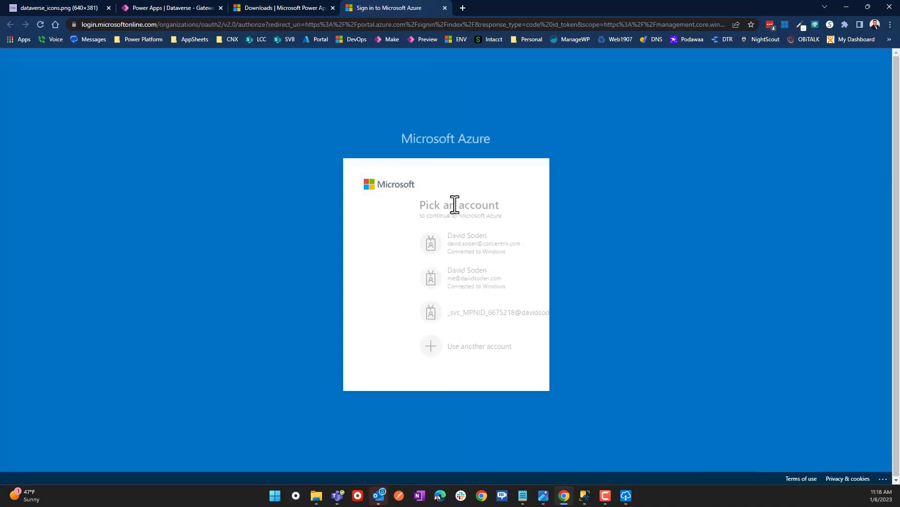
{"action": "left_click_drag", "start_coordinate": [426, 291], "coordinate": [423, 282]}
{"action": "left_click", "coordinate": [418, 283]}
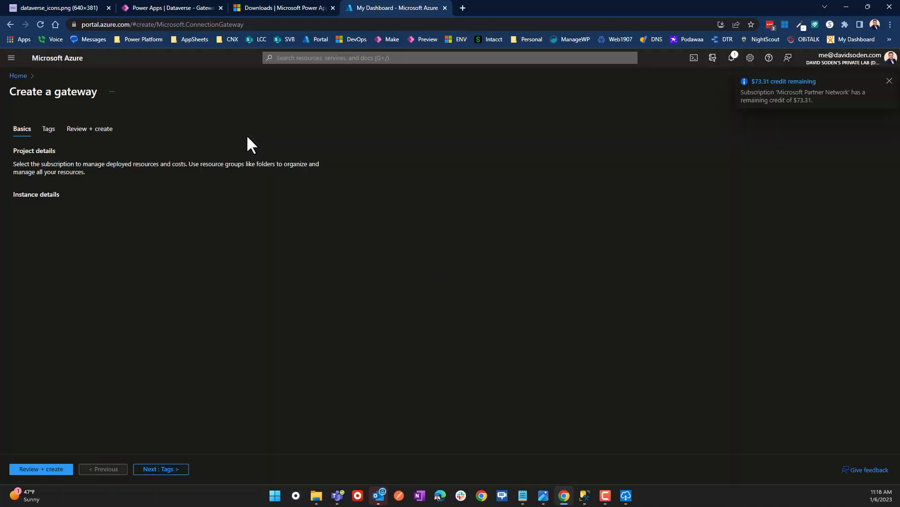
Place the gateway in resource group TWSGC and name it MyHomeGateway.
{"action": "left_click", "coordinate": [158, 231]}
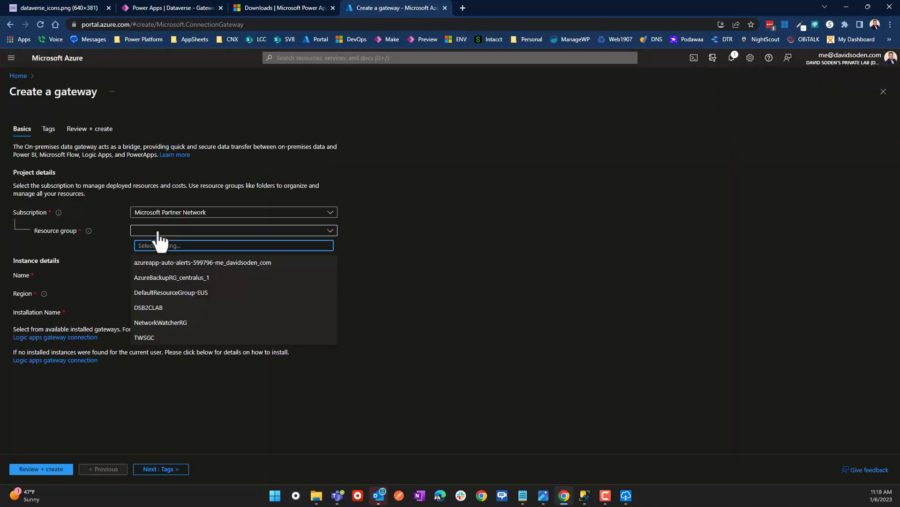
{"action": "left_click", "coordinate": [153, 338]}
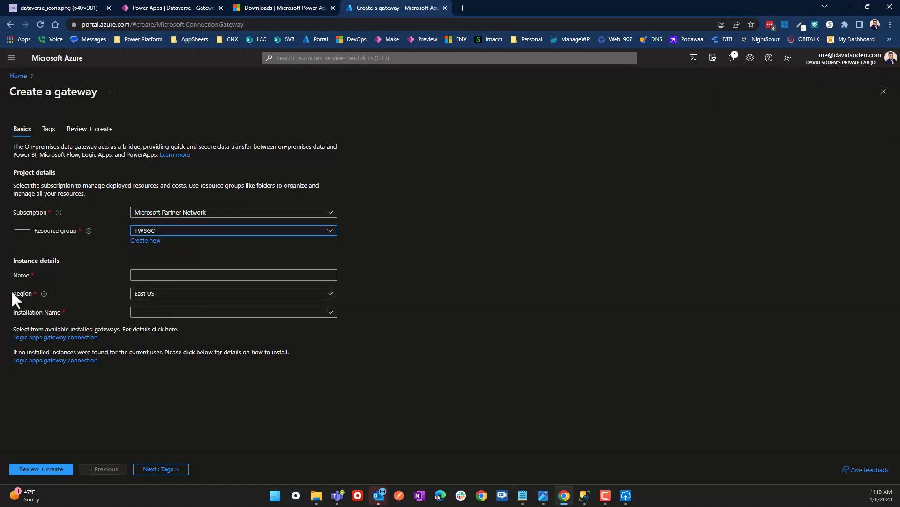
{"action": "left_click", "coordinate": [167, 277]}
{"action": "left_click", "coordinate": [224, 294]}
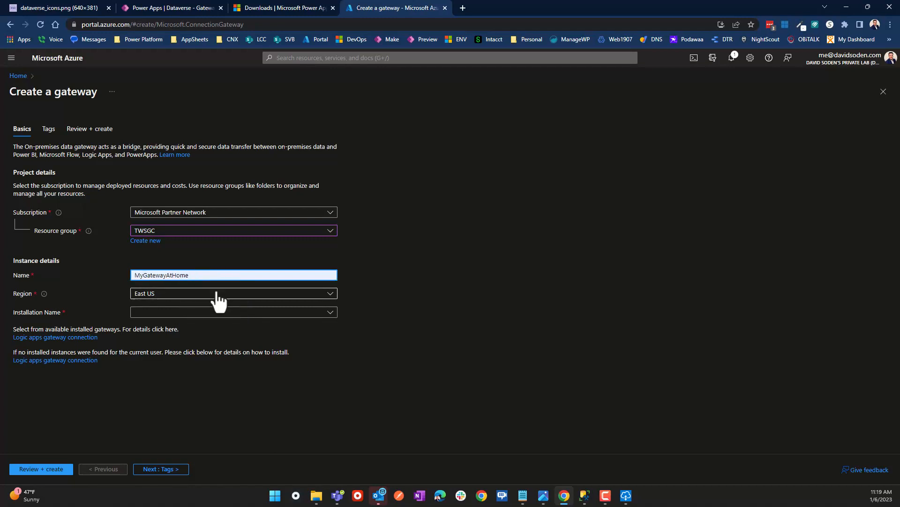
{"action": "double_click", "coordinate": [192, 277]}
{"action": "type", "text": "MyHomeGateway"}
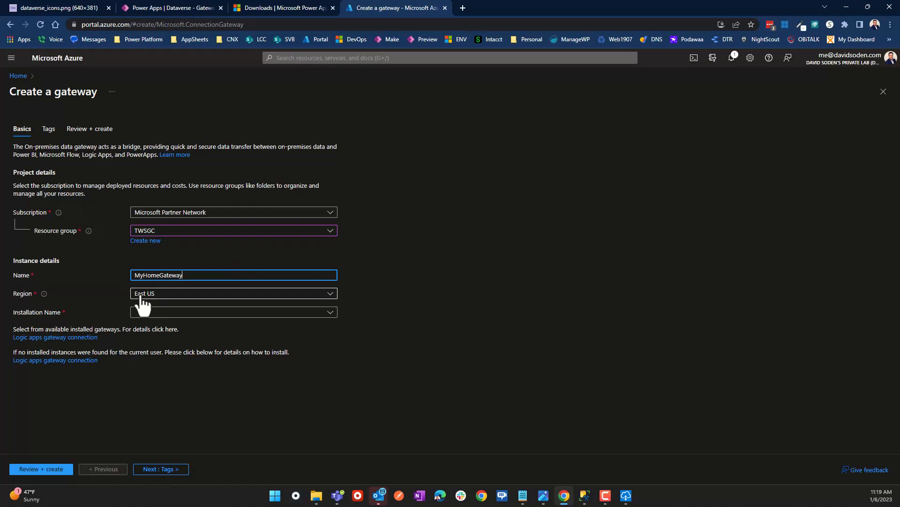
Set the gateway region to West US 2.
{"action": "left_click", "coordinate": [196, 315]}
{"action": "left_click", "coordinate": [255, 318]}
{"action": "left_click", "coordinate": [254, 317]}
{"action": "left_click", "coordinate": [254, 317]}
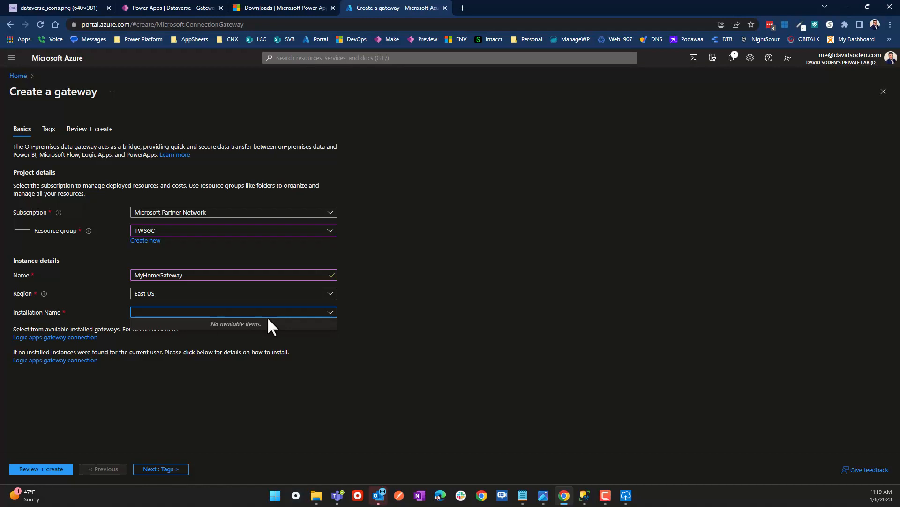
{"action": "left_click", "coordinate": [203, 297]}
{"action": "scroll", "coordinate": [177, 245], "scroll_direction": "down", "scroll_amount": 2}
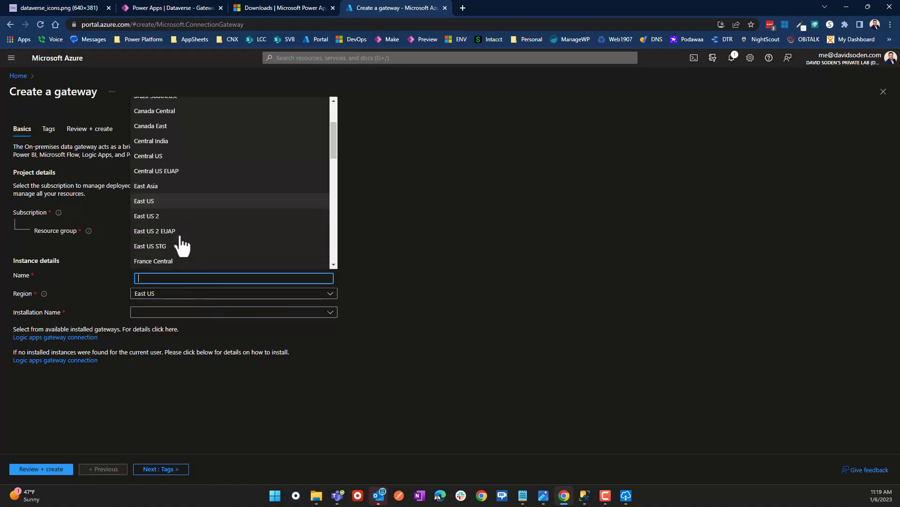
{"action": "left_click", "coordinate": [159, 206]}
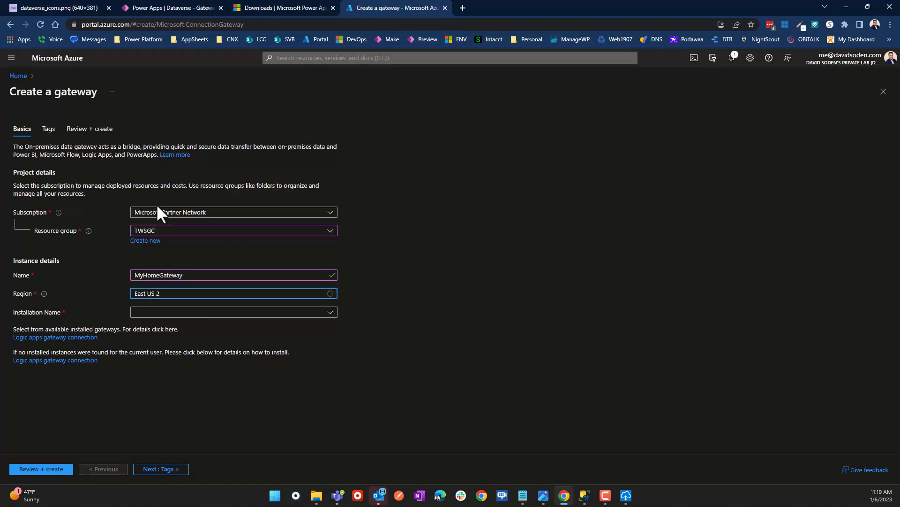
{"action": "left_click", "coordinate": [166, 295]}
{"action": "scroll", "coordinate": [171, 242], "scroll_direction": "down", "scroll_amount": 1}
{"action": "scroll", "coordinate": [170, 240], "scroll_direction": "down", "scroll_amount": 4}
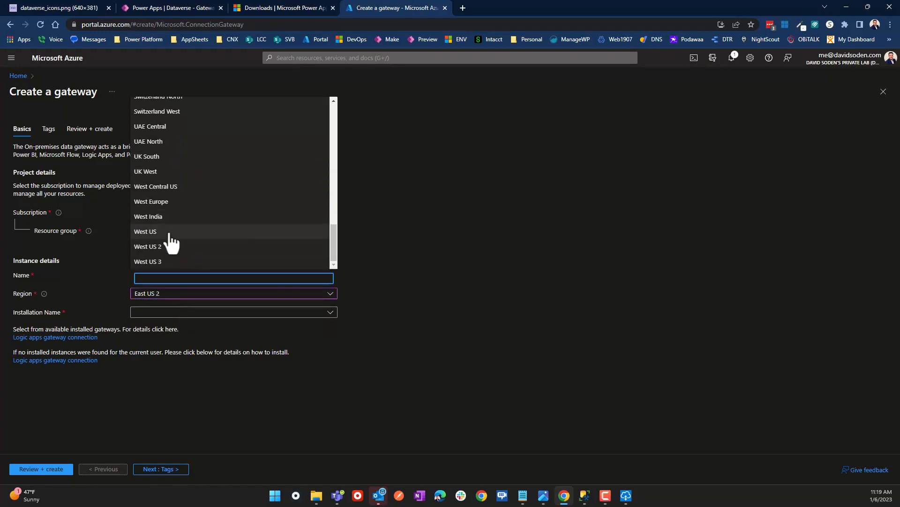
{"action": "left_click", "coordinate": [169, 253]}
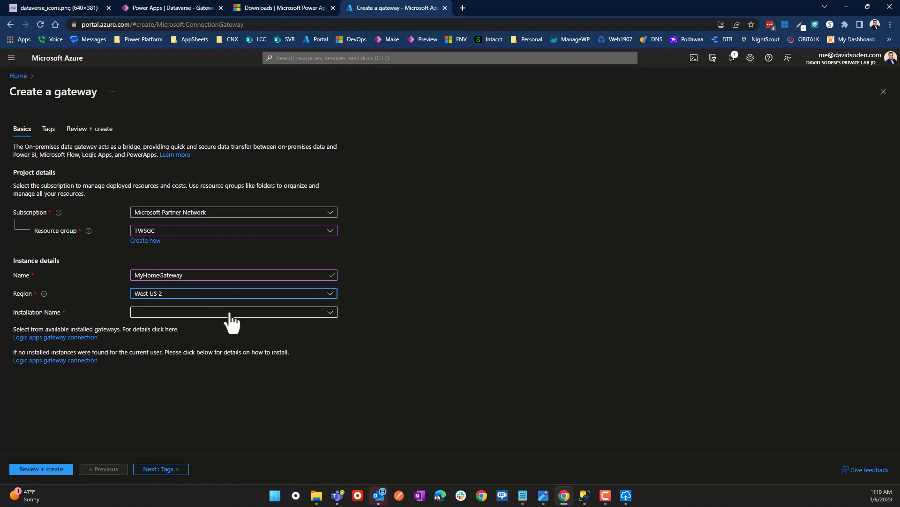
Link the MyHomeGateway installation and run Review + create validation.
{"action": "left_click", "coordinate": [184, 316]}
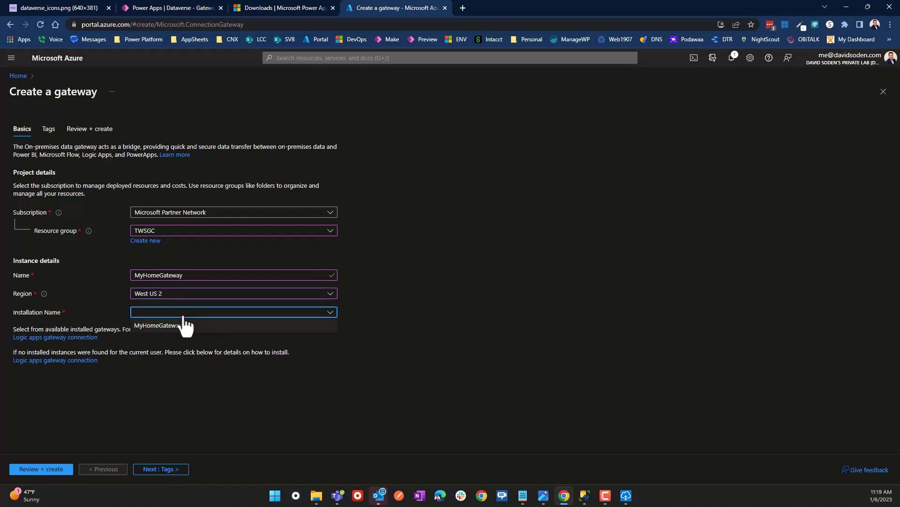
{"action": "left_click", "coordinate": [162, 326]}
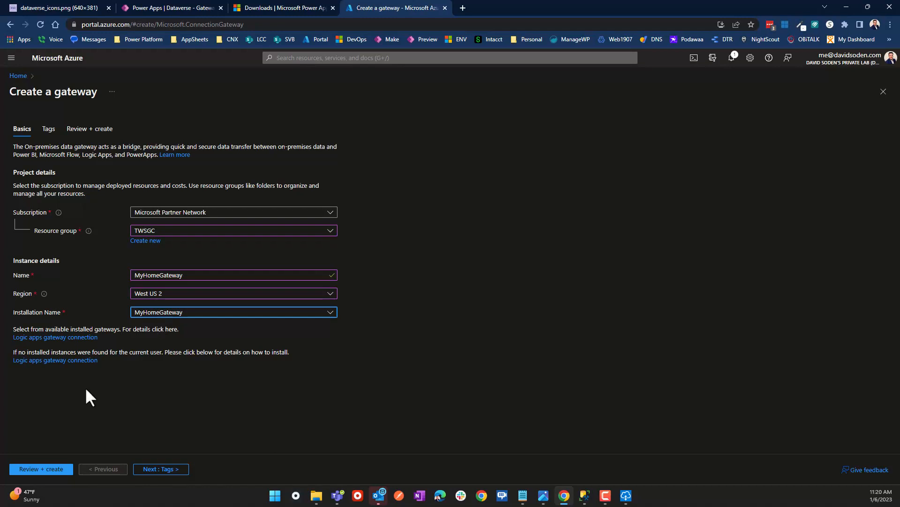
{"action": "left_click", "coordinate": [47, 471]}
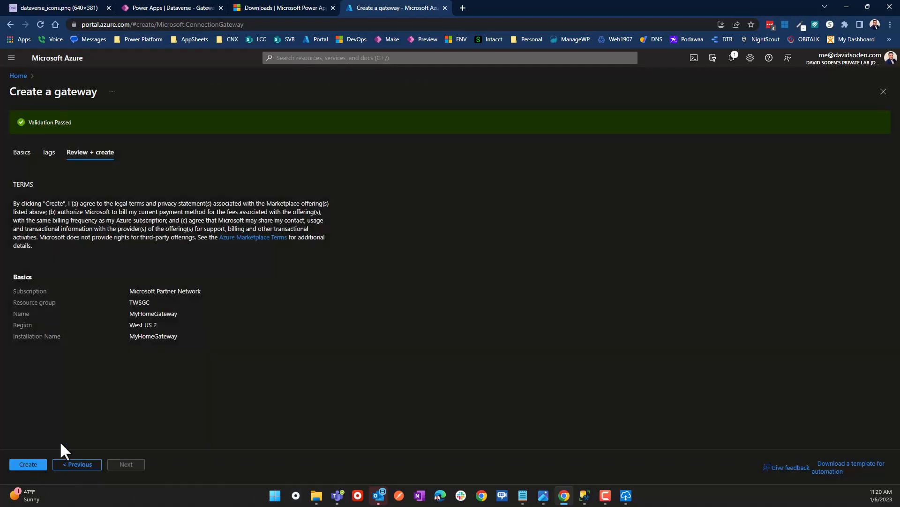
Create the MyHomeGateway resource and close the Azure tab after deployment succeeds.
{"action": "left_click", "coordinate": [28, 463]}
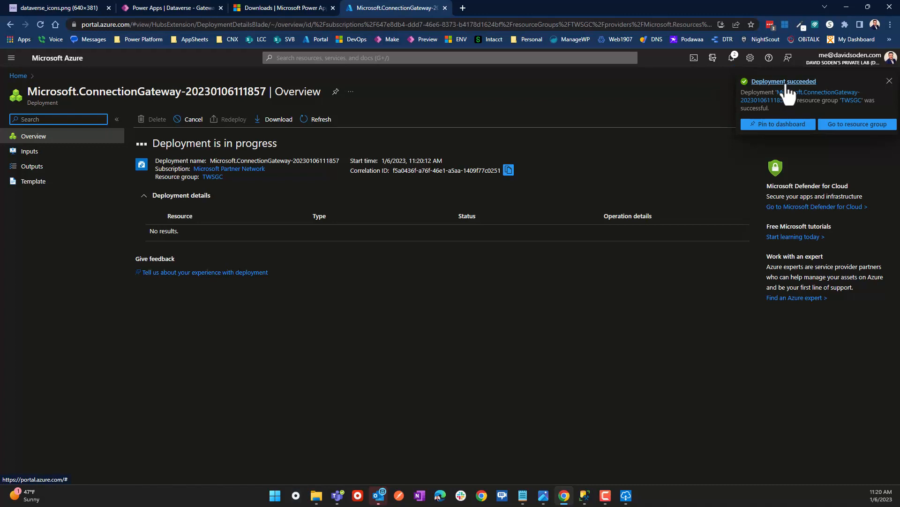
{"action": "left_click", "coordinate": [887, 80]}
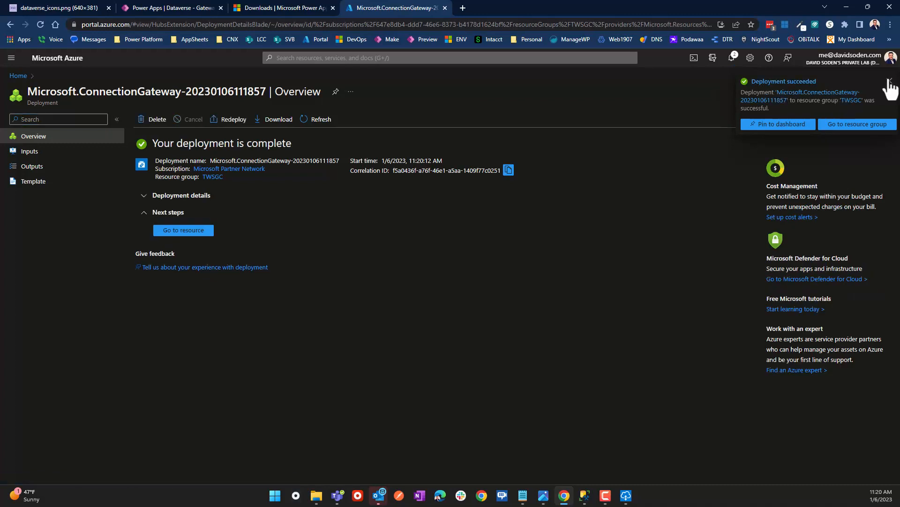
{"action": "left_click", "coordinate": [444, 7]}
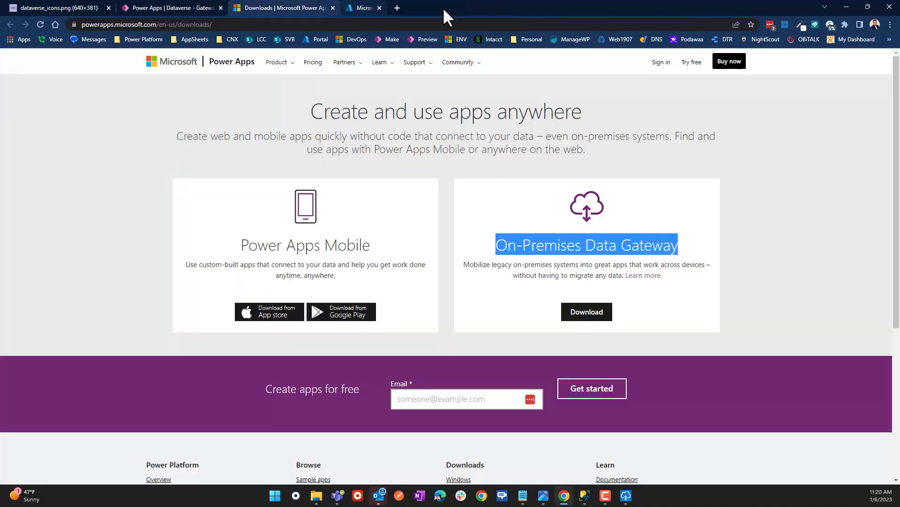
Refresh the Gateways page so MyHomeGateway is listed, then open the ISV_LAB Connections list.
{"action": "left_click", "coordinate": [176, 8]}
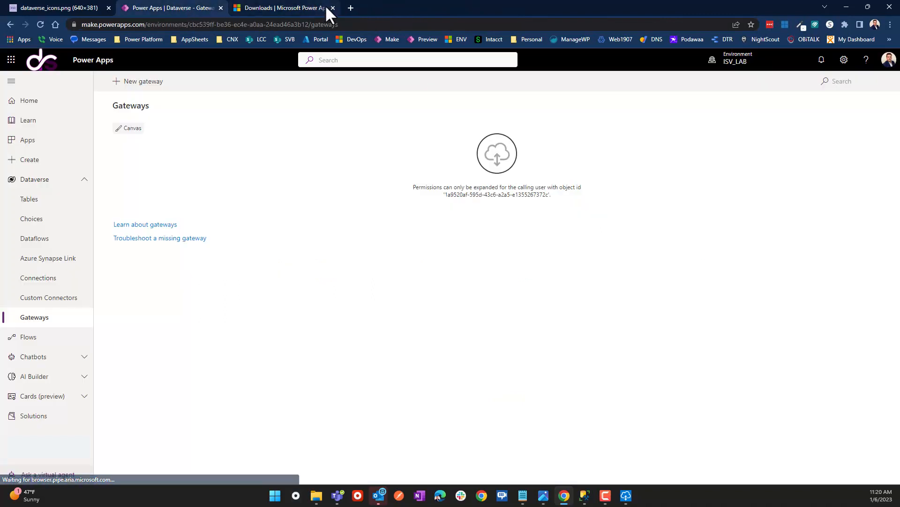
{"action": "left_click", "coordinate": [332, 8]}
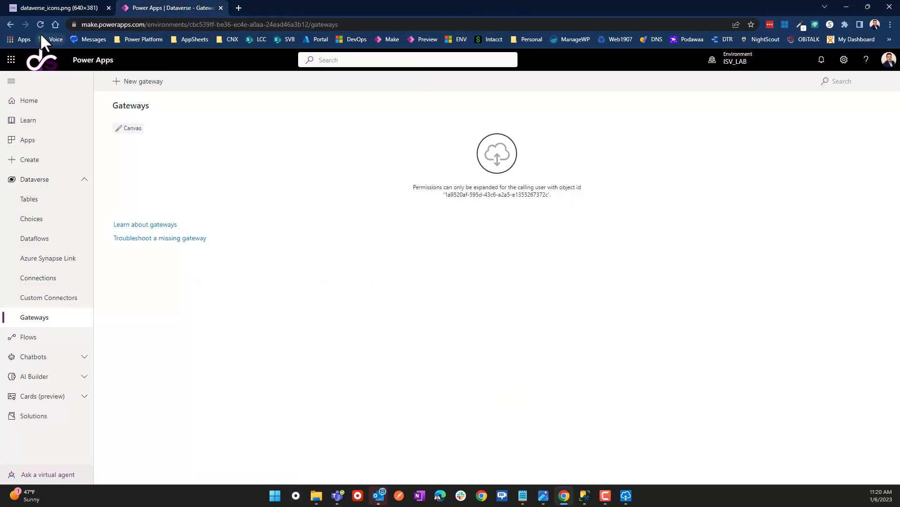
{"action": "left_click", "coordinate": [39, 24]}
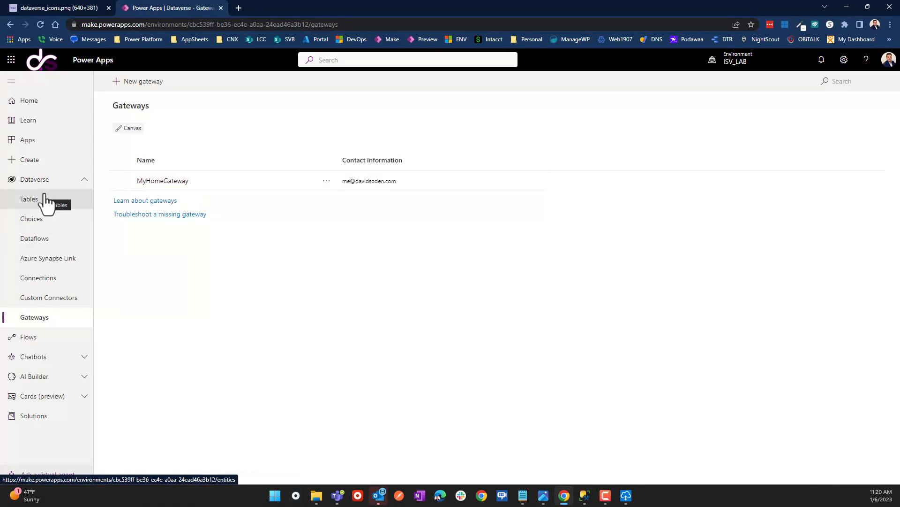
{"action": "left_click", "coordinate": [40, 282]}
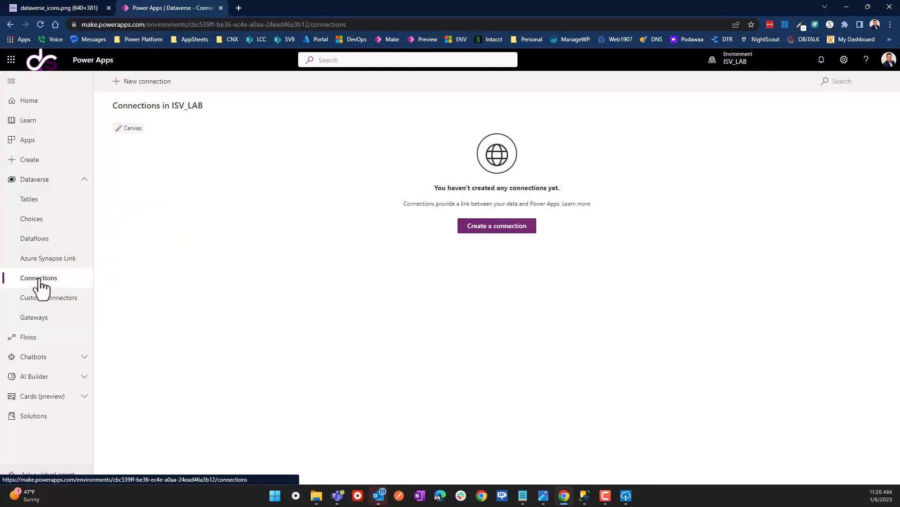
Start a new connection and pick the SQL Server connector by searching 'sql'.
{"action": "left_click", "coordinate": [488, 227]}
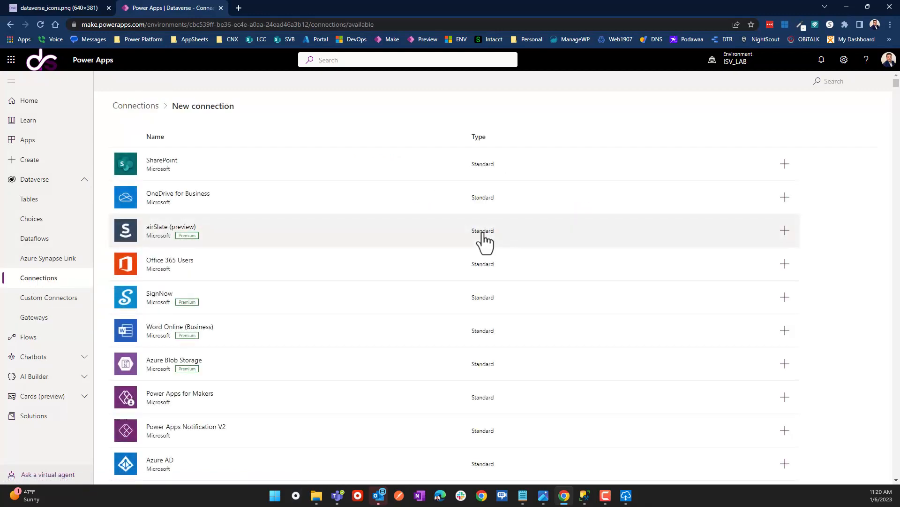
{"action": "scroll", "coordinate": [240, 323], "scroll_direction": "down", "scroll_amount": 3}
{"action": "scroll", "coordinate": [240, 331], "scroll_direction": "down", "scroll_amount": 8}
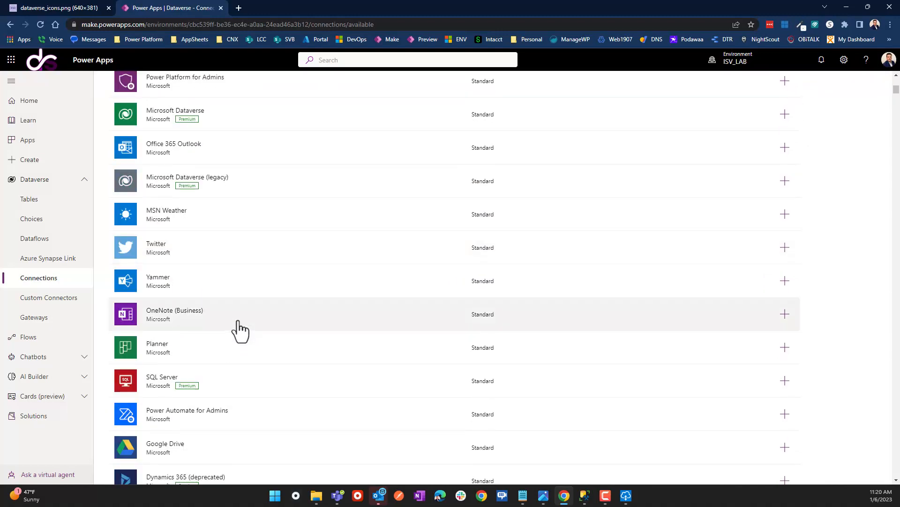
{"action": "scroll", "coordinate": [707, 161], "scroll_direction": "up", "scroll_amount": 9}
{"action": "left_click", "coordinate": [836, 83]}
{"action": "type", "text": "sql"}
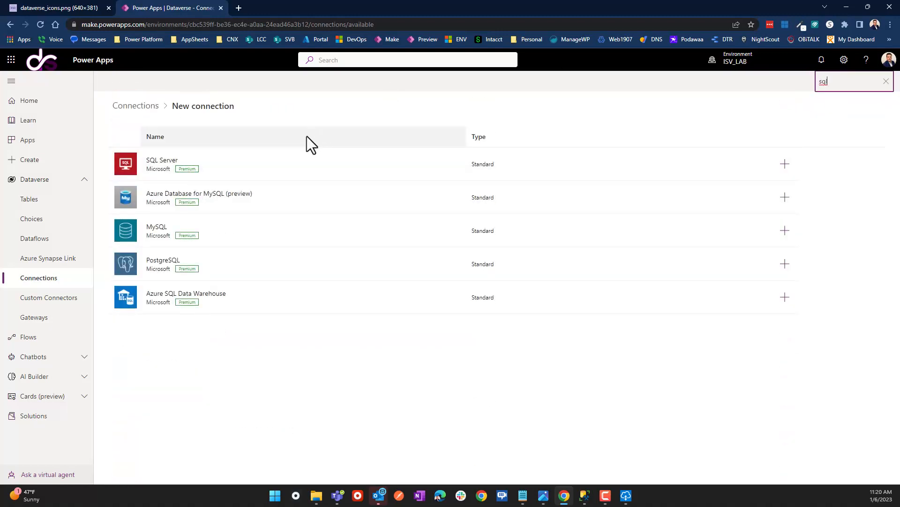
{"action": "left_click", "coordinate": [261, 171]}
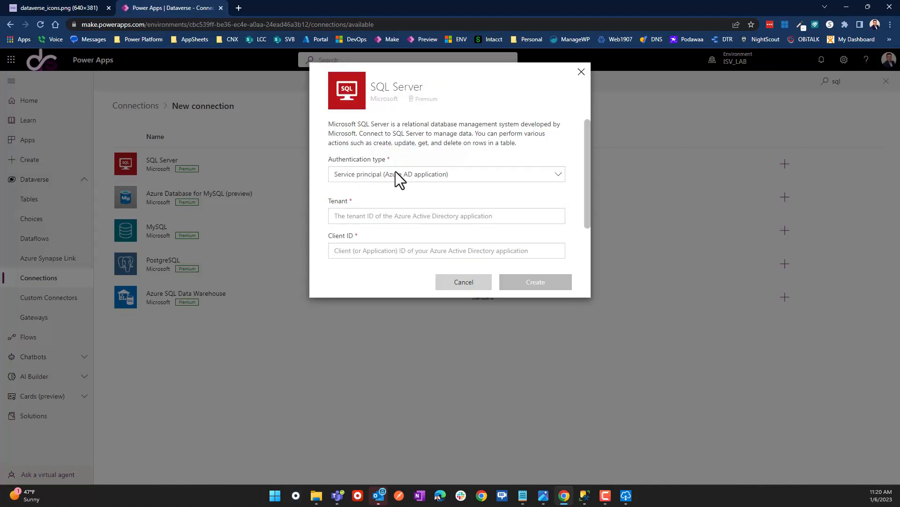
Set the authentication type to SQL Server Authentication and enter a server name.
{"action": "left_click", "coordinate": [398, 179]}
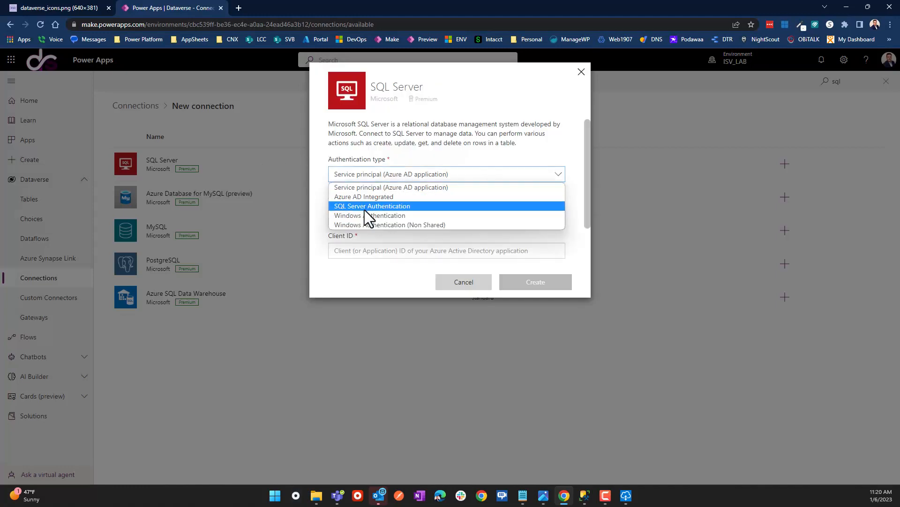
{"action": "left_click", "coordinate": [365, 207]}
{"action": "left_click", "coordinate": [363, 216]}
{"action": "type", "text": "sa"}
{"action": "scroll", "coordinate": [367, 243], "scroll_direction": "down", "scroll_amount": 1}
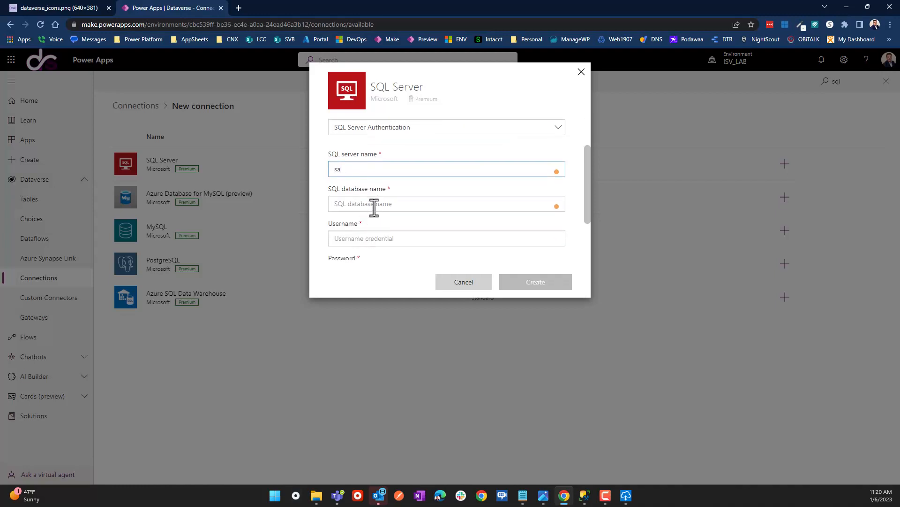
{"action": "left_click", "coordinate": [374, 206]}
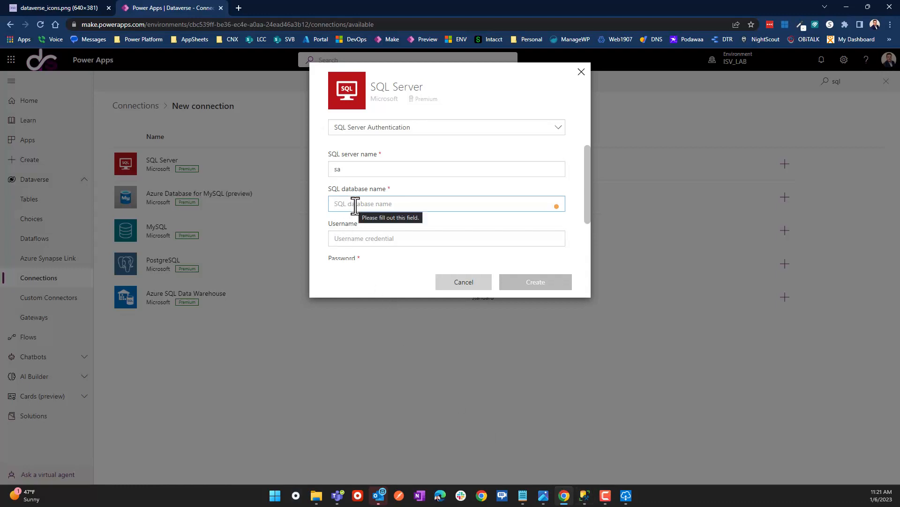
Clear the wrongly entered server name, then switch to SQL Server Management Studio.
{"action": "scroll", "coordinate": [355, 206], "scroll_direction": "down", "scroll_amount": 3}
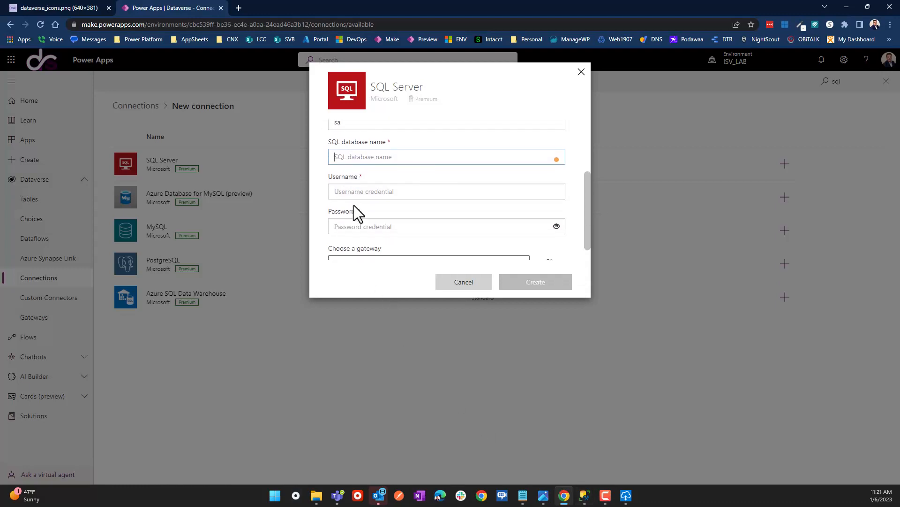
{"action": "scroll", "coordinate": [355, 206], "scroll_direction": "up", "scroll_amount": 3}
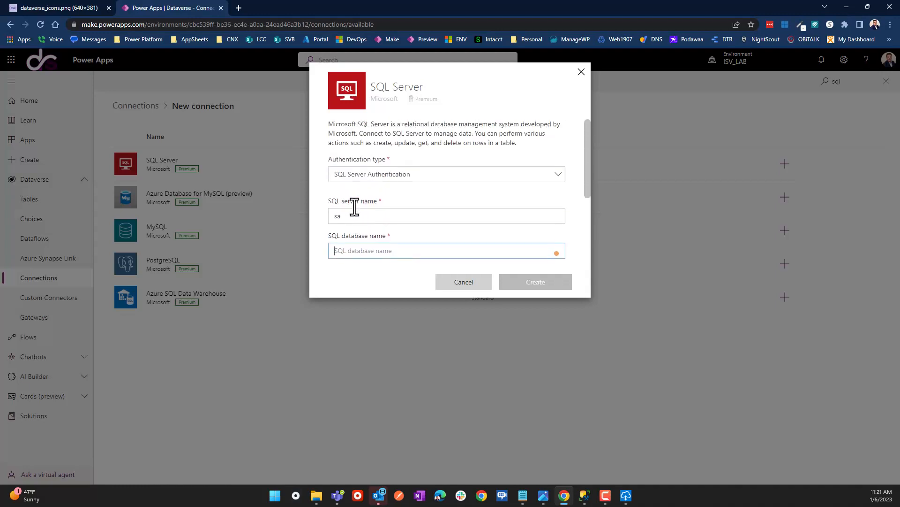
{"action": "scroll", "coordinate": [354, 207], "scroll_direction": "down", "scroll_amount": 1}
{"action": "double_click", "coordinate": [359, 169]}
{"action": "key", "text": "BackSpace"}
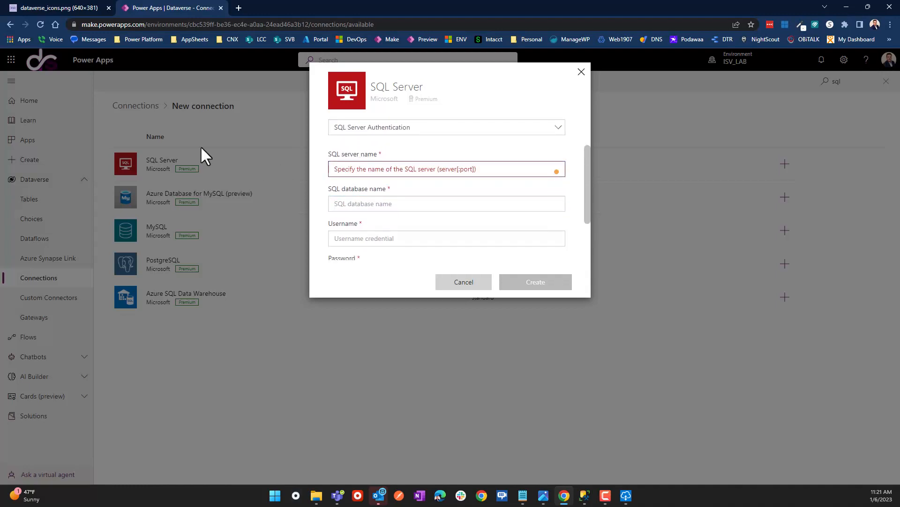
{"action": "left_click", "coordinate": [584, 496]}
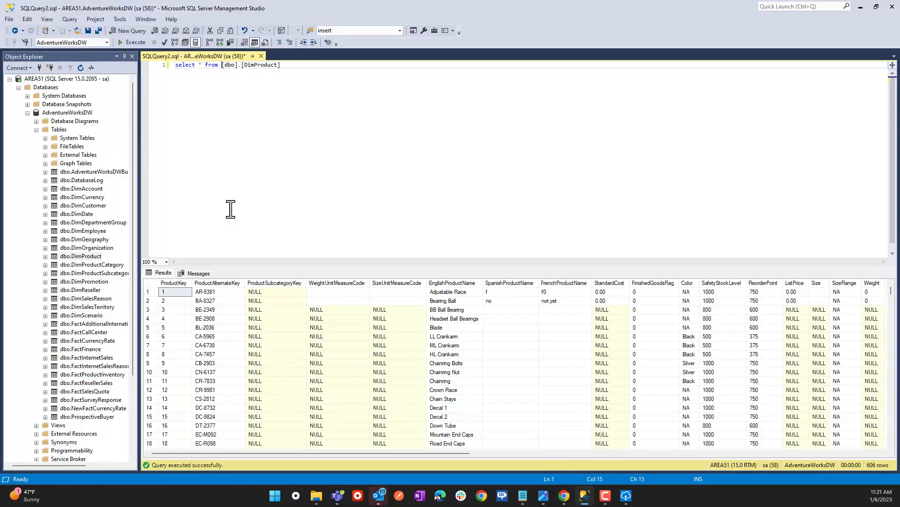
Select and right-click the AREA51 server in Object Explorer, then return to the connection form.
{"action": "left_click", "coordinate": [43, 78]}
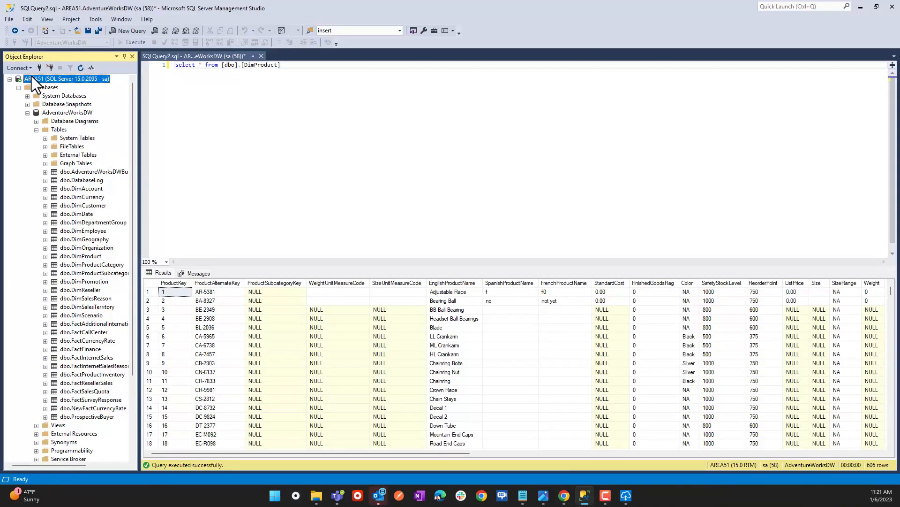
{"action": "right_click", "coordinate": [58, 83]}
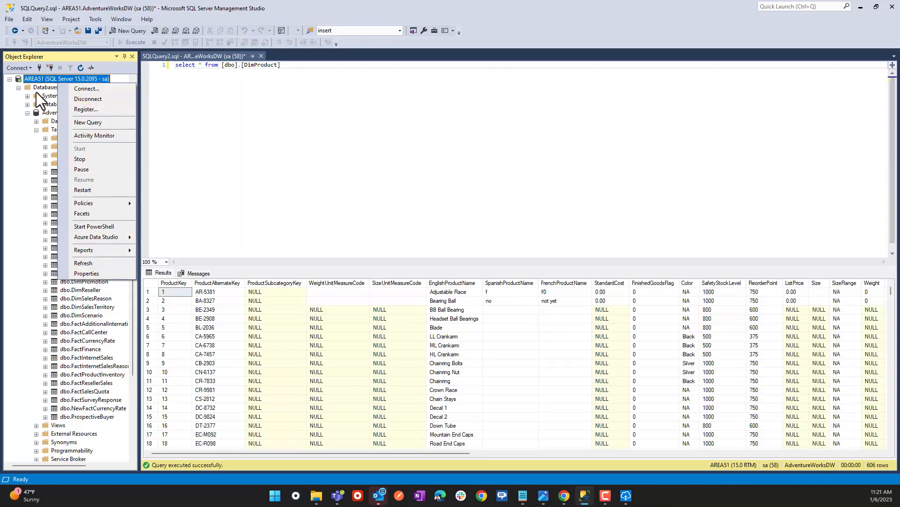
{"action": "left_click", "coordinate": [279, 136]}
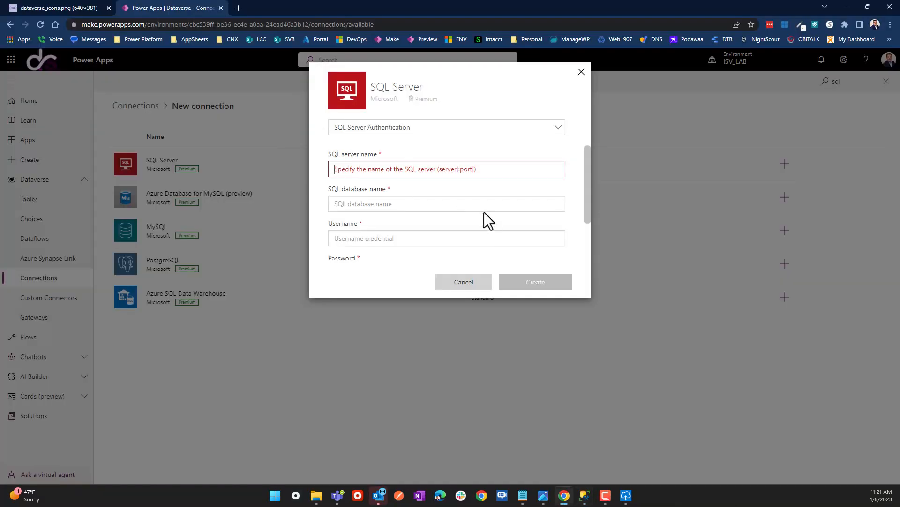
Enter AREA51 as the SQL database name and fill in the SQL login username and password.
{"action": "left_click", "coordinate": [372, 203]}
{"action": "type", "text": "AREA51"}
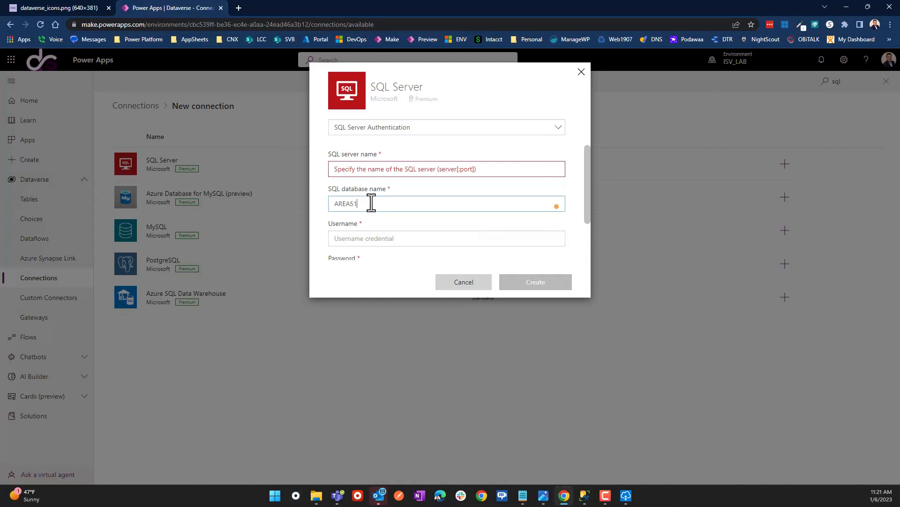
{"action": "left_click", "coordinate": [364, 241]}
{"action": "type", "text": "saa"}
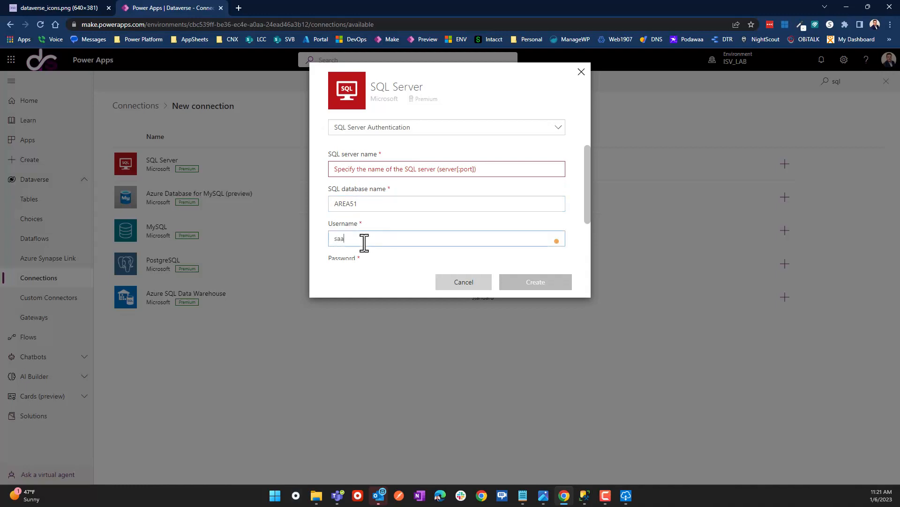
{"action": "key", "text": "BackSpace"}
{"action": "scroll", "coordinate": [359, 243], "scroll_direction": "down", "scroll_amount": 2}
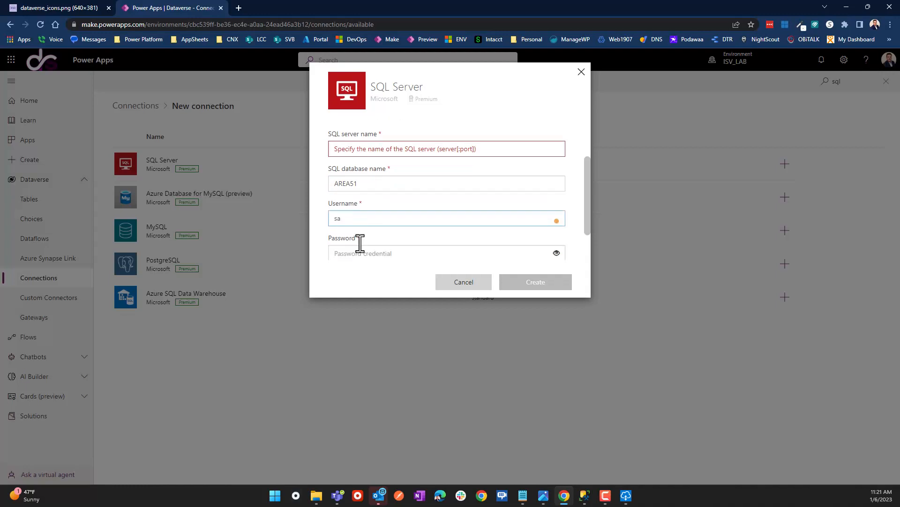
{"action": "left_click", "coordinate": [349, 209]}
{"action": "type", "text": "*****"}
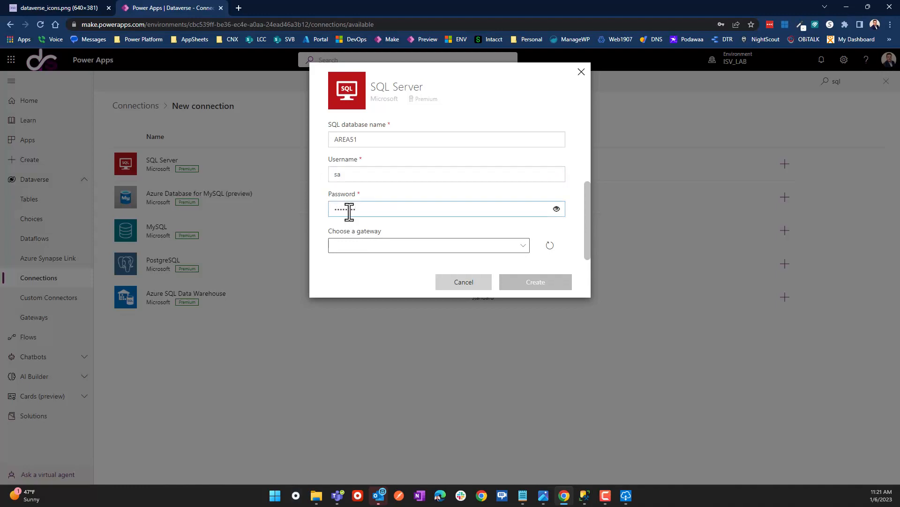
Choose MyHomeGateway as the gateway and append :1433 to the database name.
{"action": "left_click", "coordinate": [357, 247]}
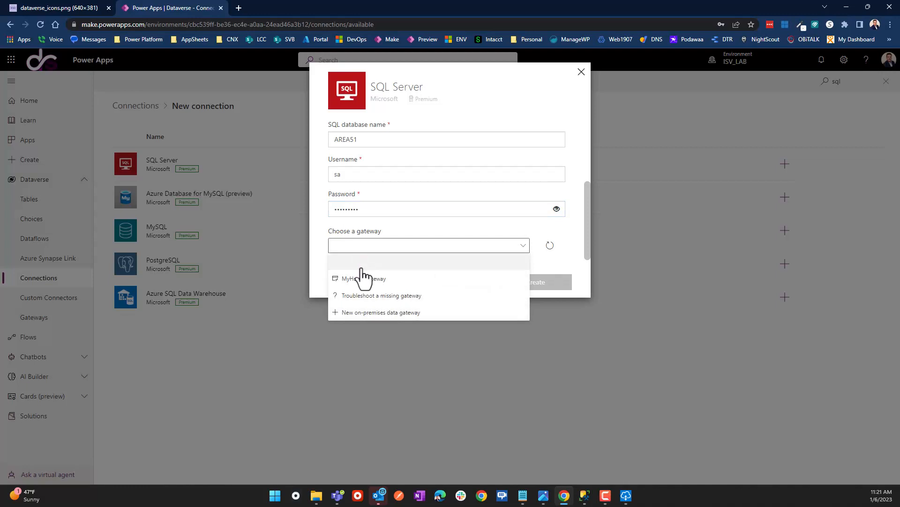
{"action": "left_click", "coordinate": [354, 279]}
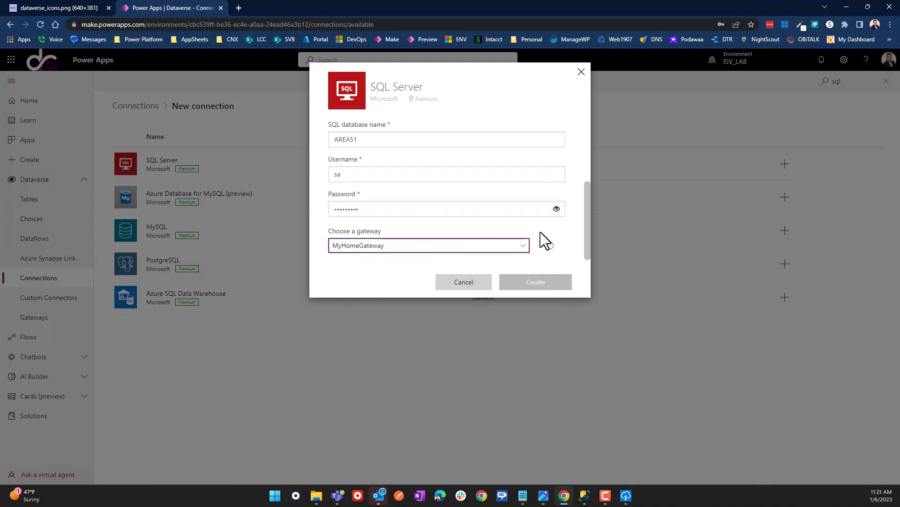
{"action": "scroll", "coordinate": [541, 232], "scroll_direction": "up", "scroll_amount": 3}
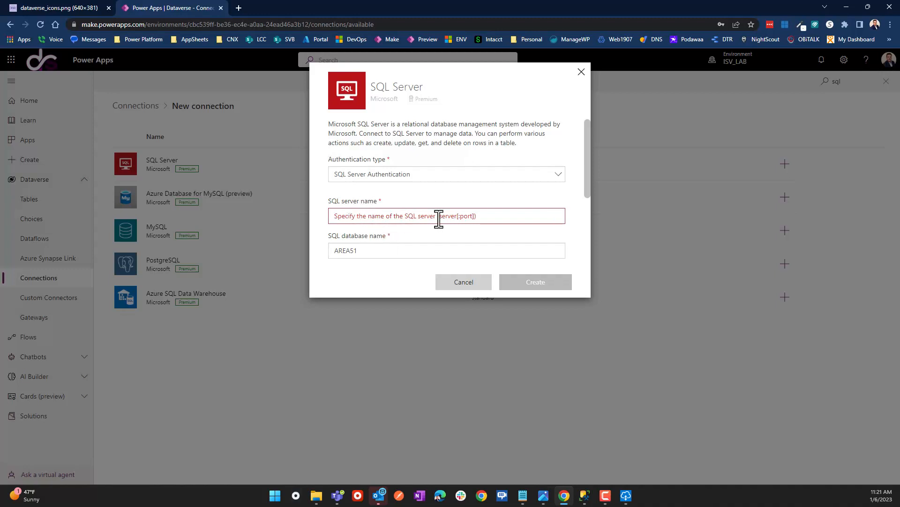
{"action": "scroll", "coordinate": [436, 218], "scroll_direction": "down", "scroll_amount": 1}
{"action": "left_click", "coordinate": [380, 204]}
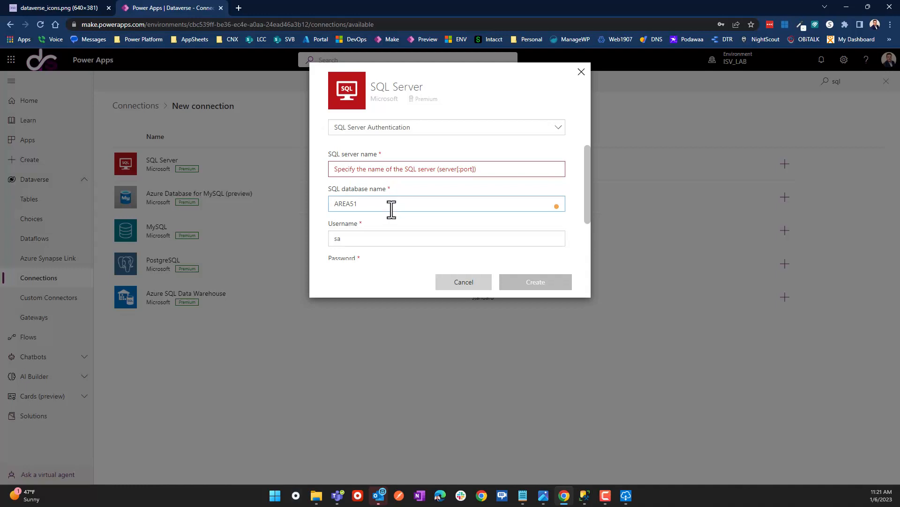
{"action": "type", "text": "\""}
{"action": "type", "text": "1433"}
Clear the AREA51:1433 database value and enter Area51 as the SQL server name.
{"action": "left_click", "coordinate": [381, 169]}
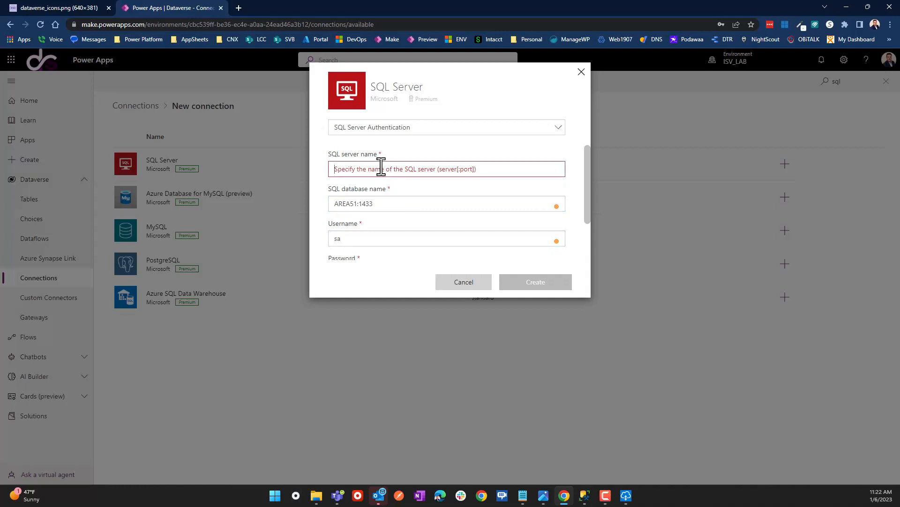
{"action": "left_click_drag", "start_coordinate": [378, 206], "coordinate": [272, 195]}
{"action": "key", "text": "BackSpace"}
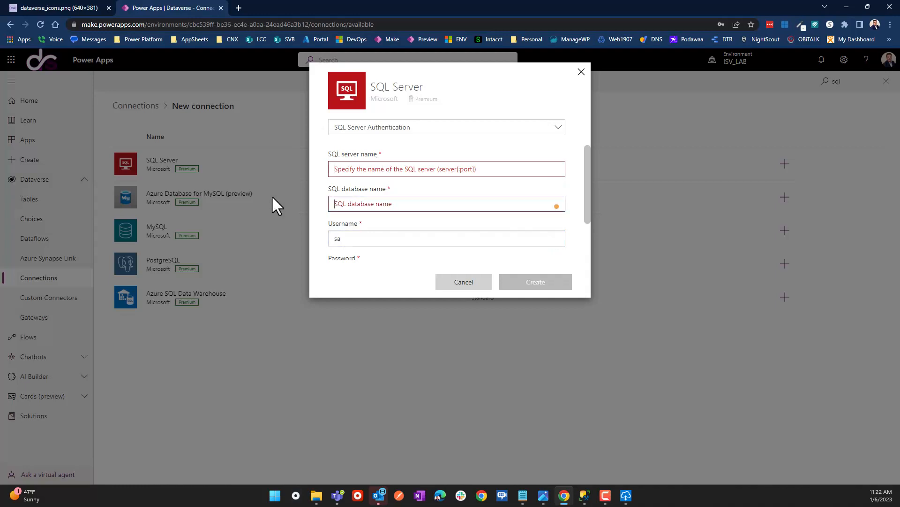
{"action": "left_click", "coordinate": [357, 170]}
{"action": "type", "text": "Area6"}
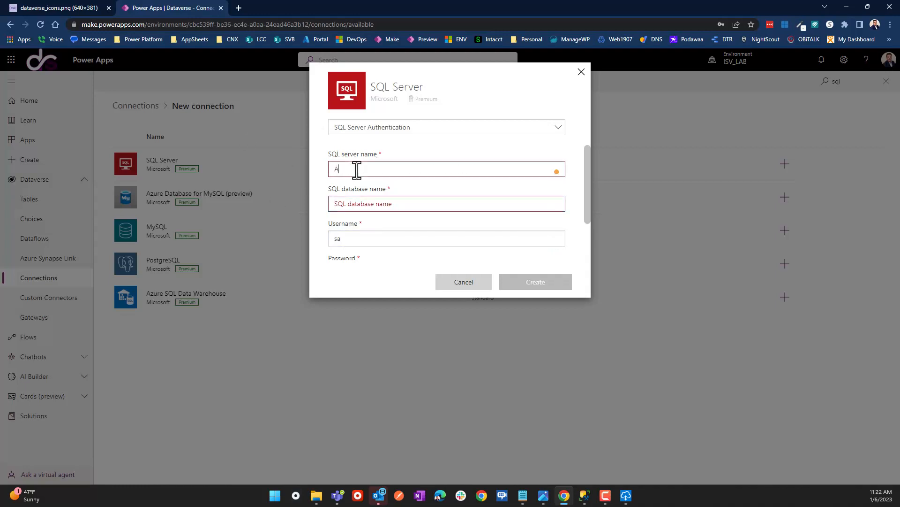
{"action": "key", "text": "BackSpace"}
{"action": "type", "text": "51"}
{"action": "left_click", "coordinate": [352, 207]}
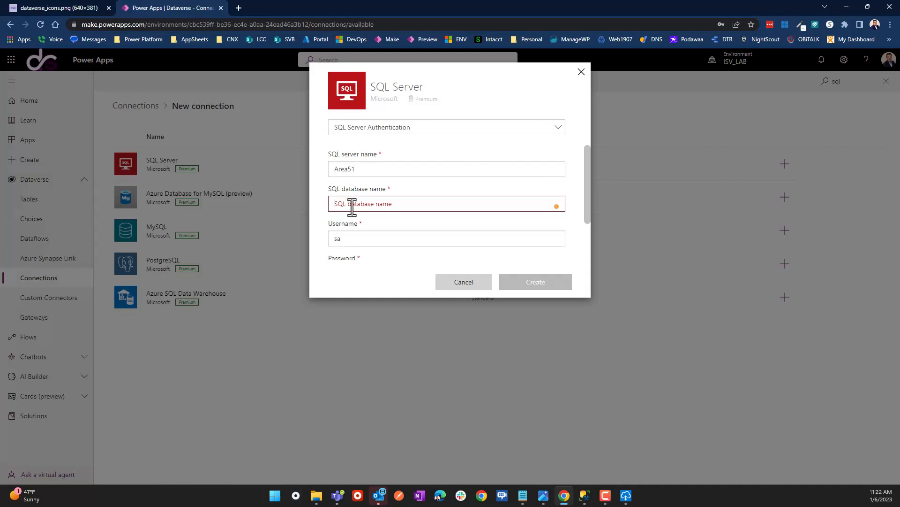
Copy AdventureWorksDW from SSMS and paste it as the SQL database name.
{"action": "left_click", "coordinate": [585, 495]}
{"action": "left_click_drag", "start_coordinate": [67, 113], "coordinate": [290, 75]}
{"action": "key", "text": "ctrl+c"}
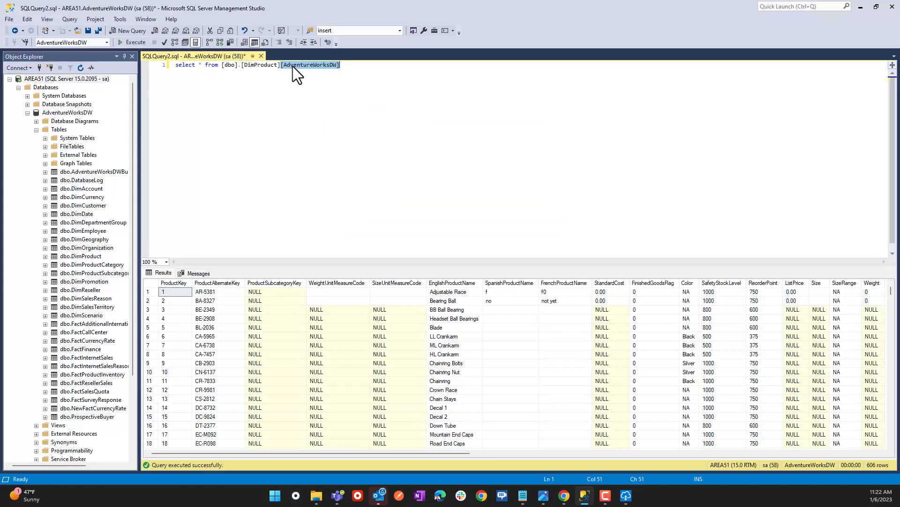
{"action": "key", "text": "alt+Tab"}
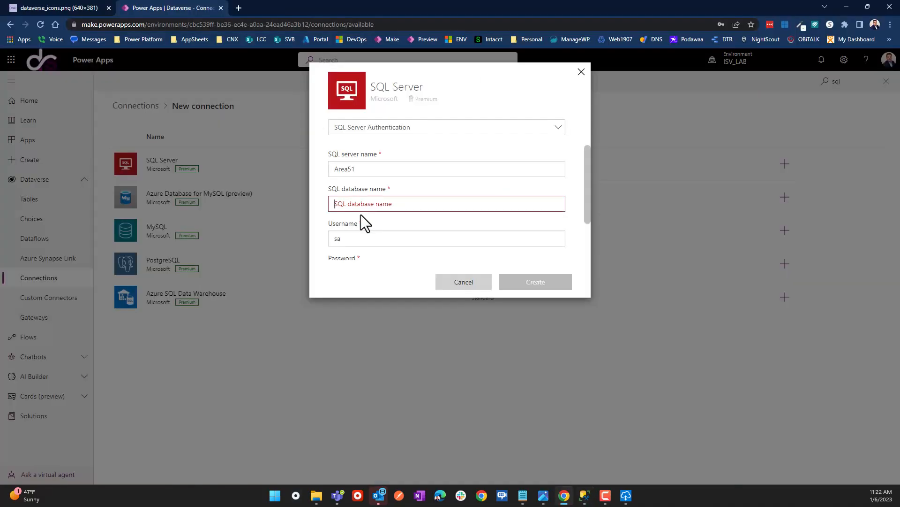
{"action": "left_click", "coordinate": [393, 204]}
{"action": "key", "text": "ctrl+v"}
{"action": "key", "text": "Delete"}
{"action": "scroll", "coordinate": [396, 207], "scroll_direction": "down", "scroll_amount": 2}
{"action": "scroll", "coordinate": [396, 206], "scroll_direction": "up", "scroll_amount": 1}
{"action": "scroll", "coordinate": [396, 206], "scroll_direction": "down", "scroll_amount": 1}
Create the AdventureWorksDW Area51 connection, dismiss the save-password prompt, and go to Dataverse Tables.
{"action": "left_click", "coordinate": [537, 280]}
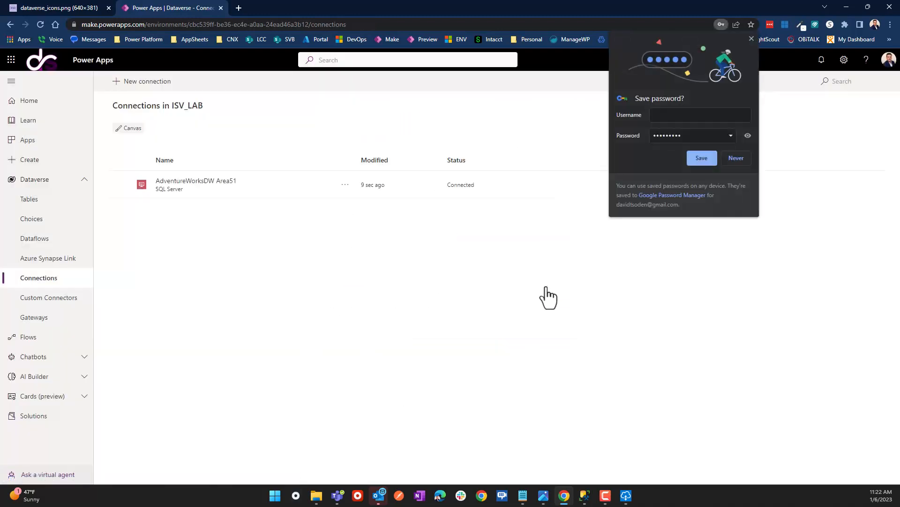
{"action": "left_click", "coordinate": [751, 38]}
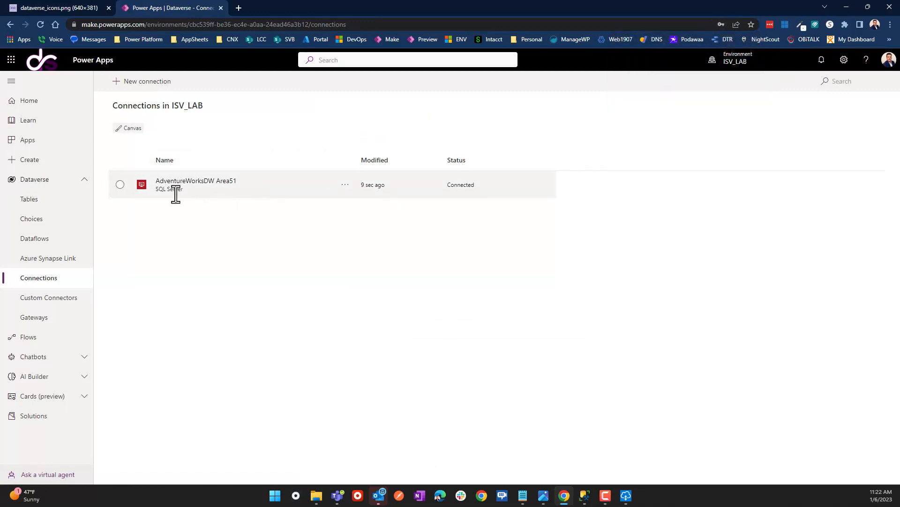
{"action": "left_click", "coordinate": [33, 200]}
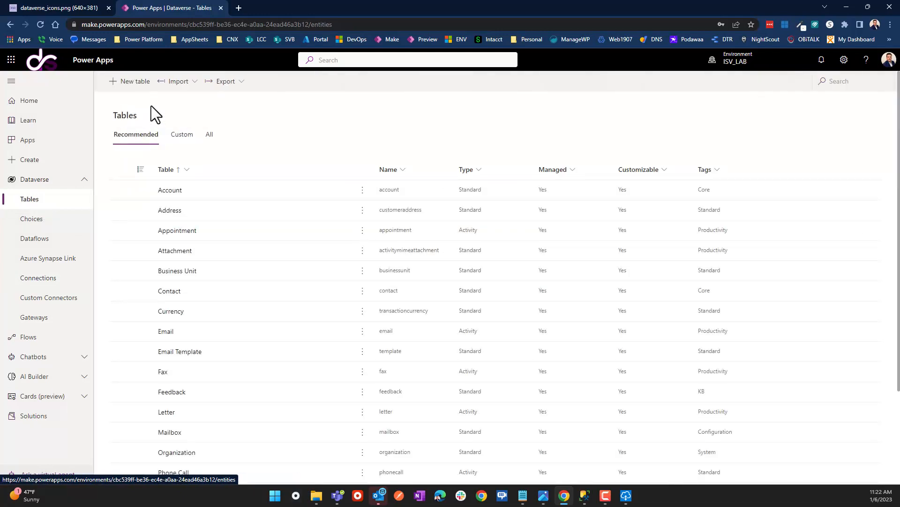
Reload the Tables page on make.preview.powerapps.com by inserting 'preview.' into the address.
{"action": "left_click", "coordinate": [135, 82]}
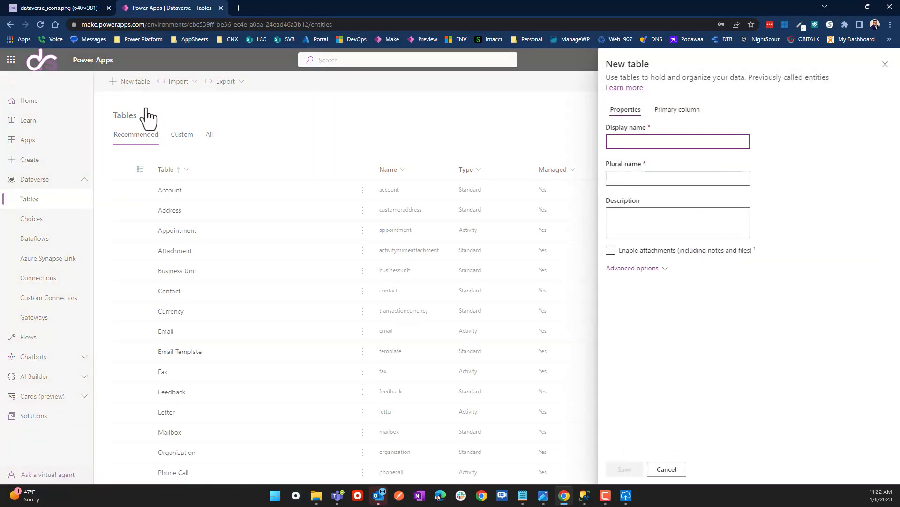
{"action": "left_click", "coordinate": [667, 469]}
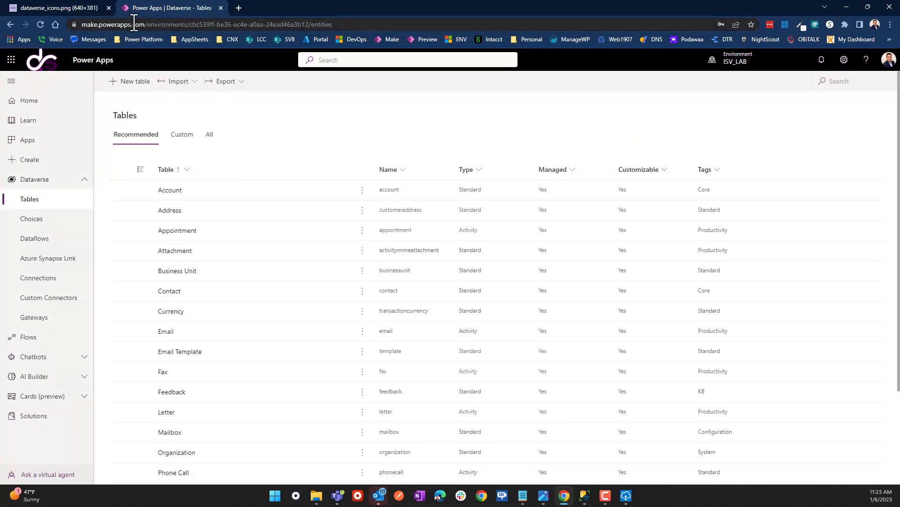
{"action": "left_click", "coordinate": [88, 25]}
{"action": "left_click", "coordinate": [104, 24]}
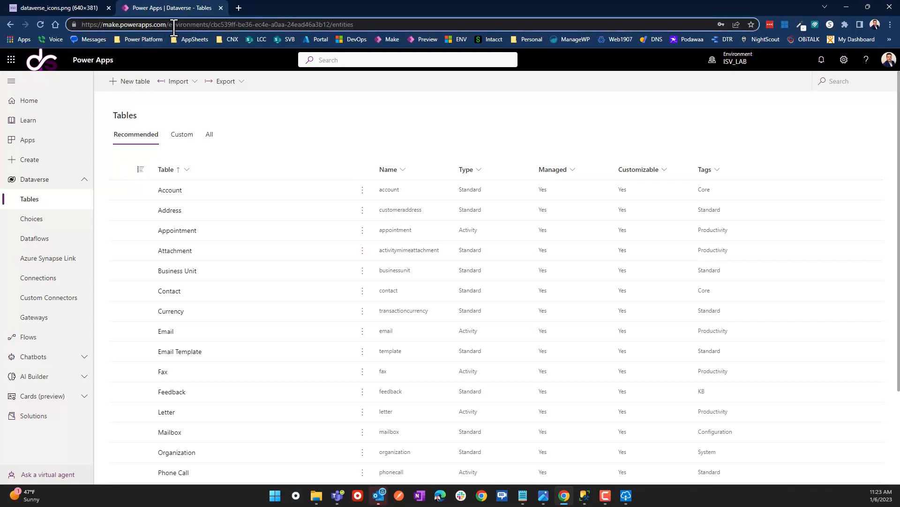
{"action": "left_click", "coordinate": [120, 27]}
{"action": "type", "text": "preview"}
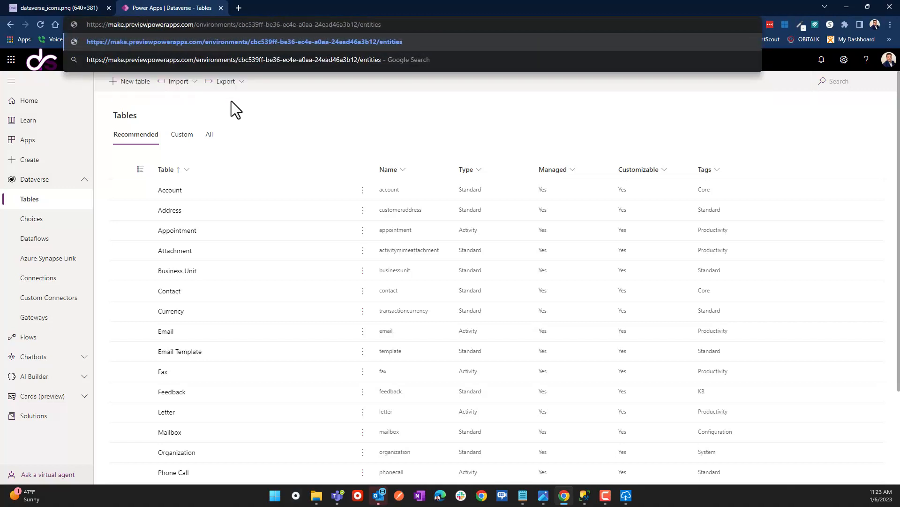
{"action": "type", "text": "."}
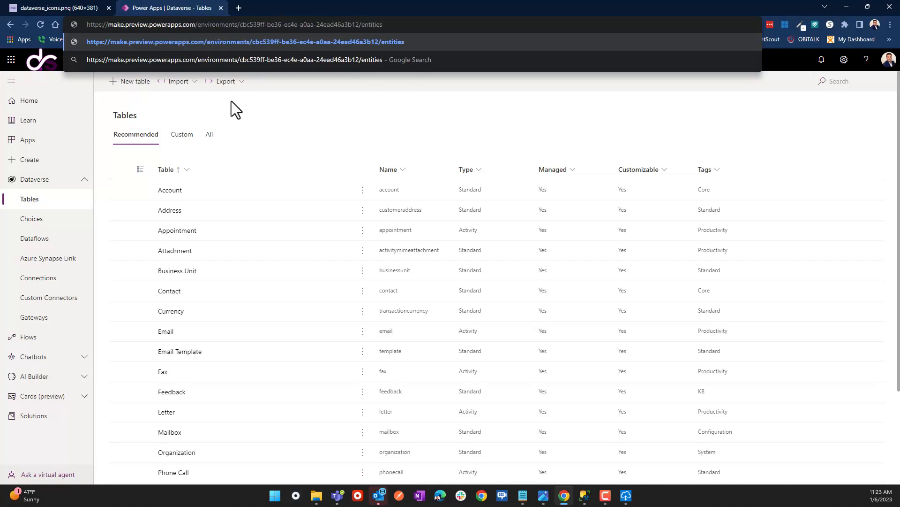
{"action": "key", "text": "Return"}
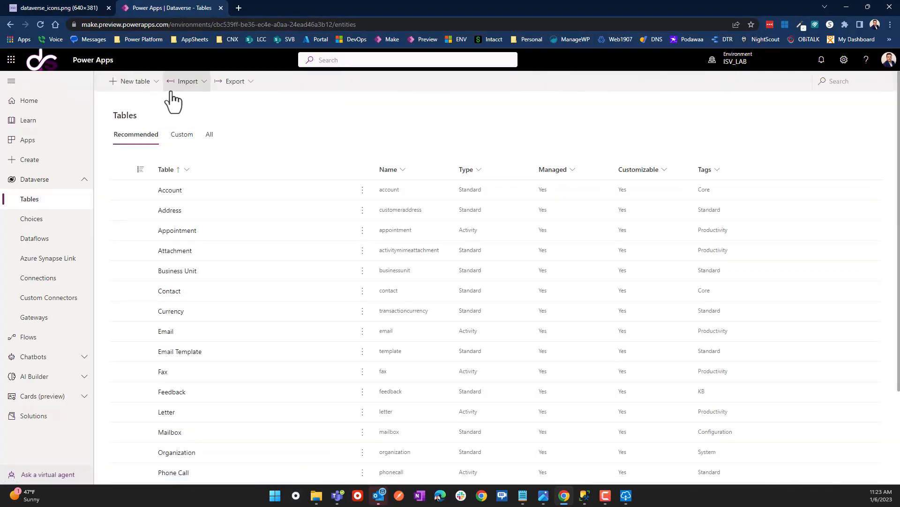
Expand the New table dropdown to reveal the create-from-external-data option.
{"action": "left_click", "coordinate": [157, 82]}
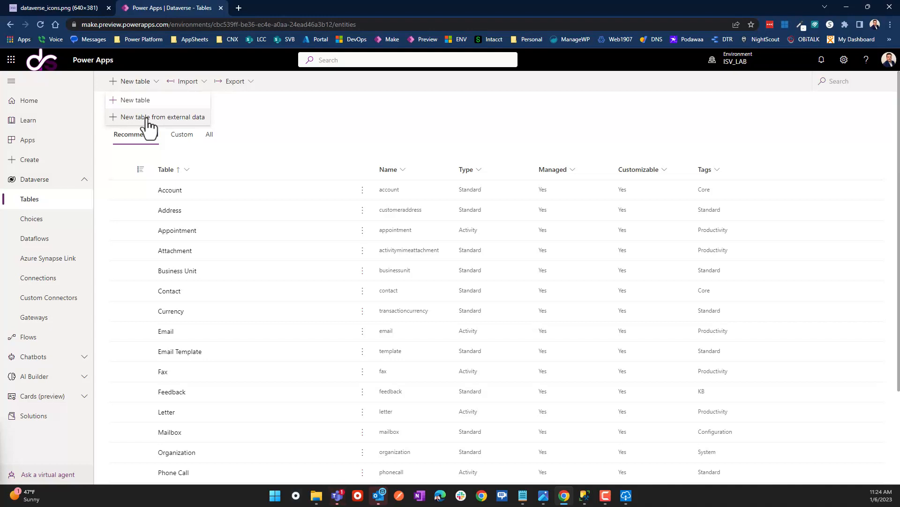
Begin a new table from external data using the SQL Server connection, then switch to SSMS.
{"action": "left_click", "coordinate": [147, 121]}
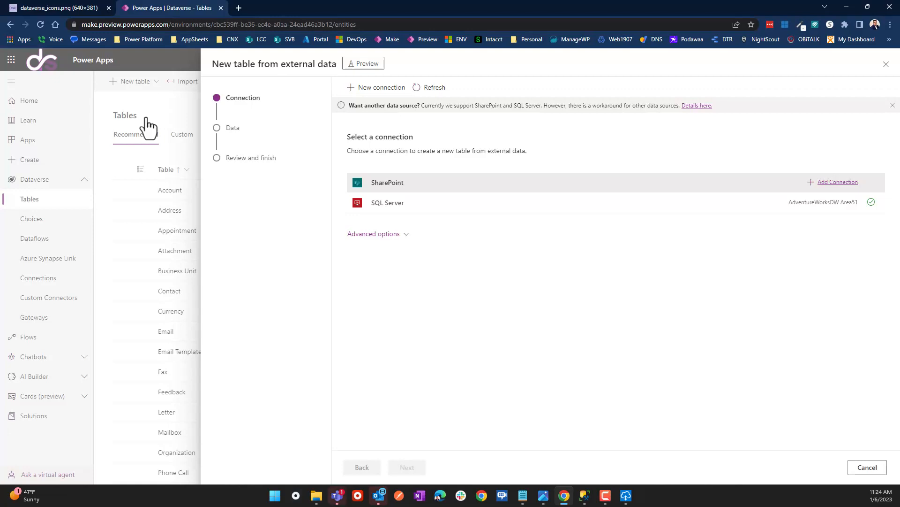
{"action": "left_click", "coordinate": [463, 205]}
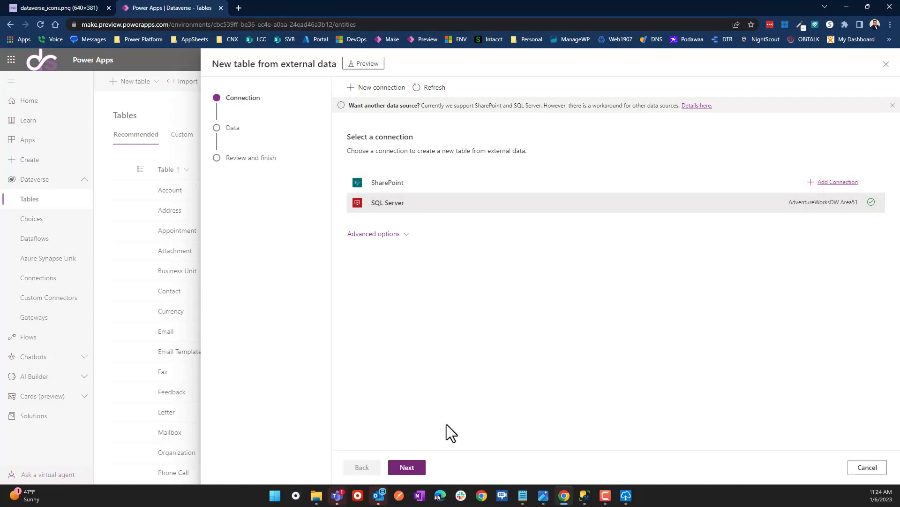
{"action": "left_click", "coordinate": [407, 467]}
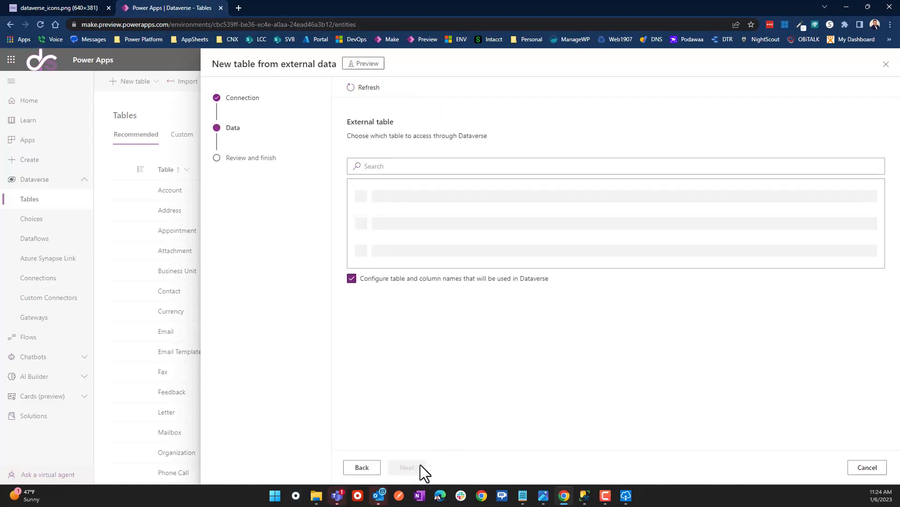
{"action": "left_click", "coordinate": [361, 468]}
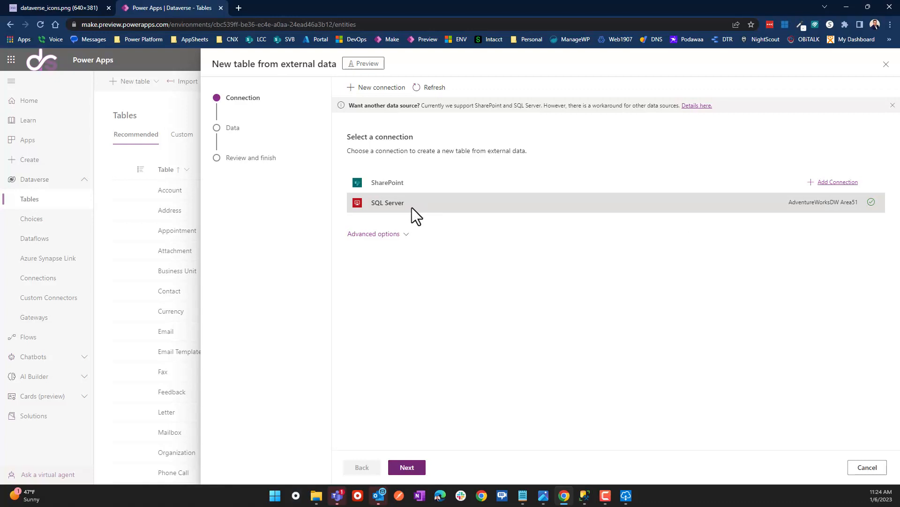
{"action": "left_click", "coordinate": [585, 495]}
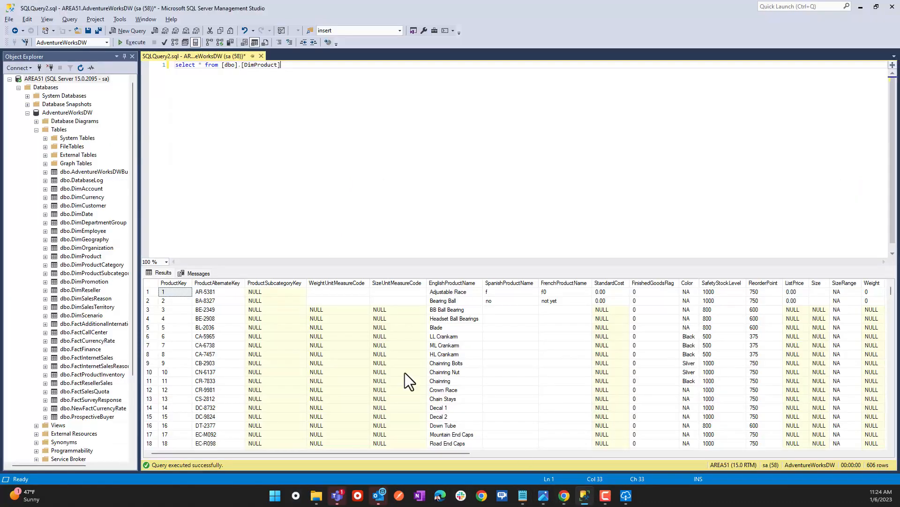
Collapse AdventureWorksDW in SSMS, then advance the wizard to its list of external tables.
{"action": "left_click", "coordinate": [27, 113]}
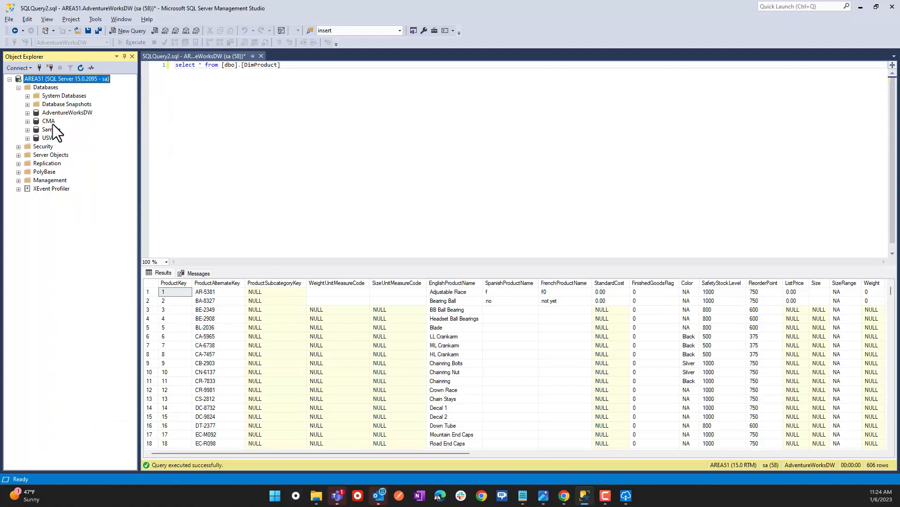
{"action": "left_click", "coordinate": [49, 122]}
{"action": "left_click", "coordinate": [48, 137]}
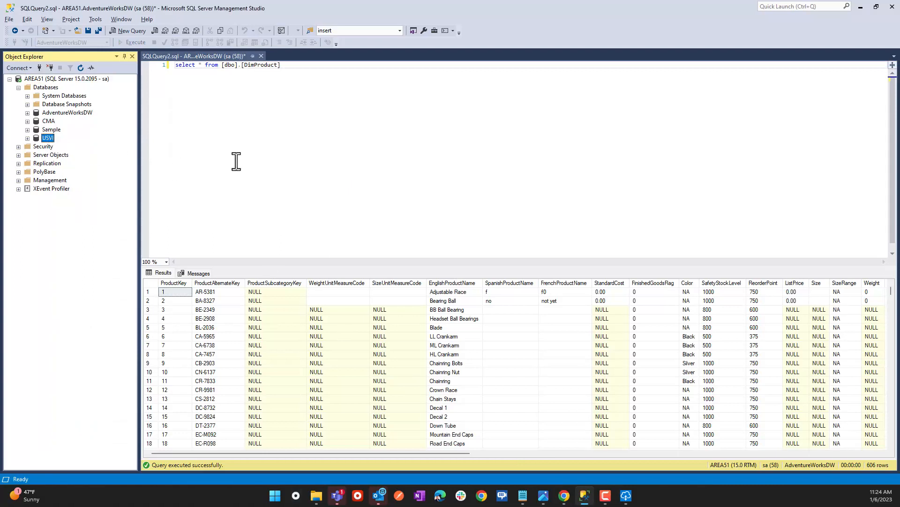
{"action": "left_click", "coordinate": [861, 6]}
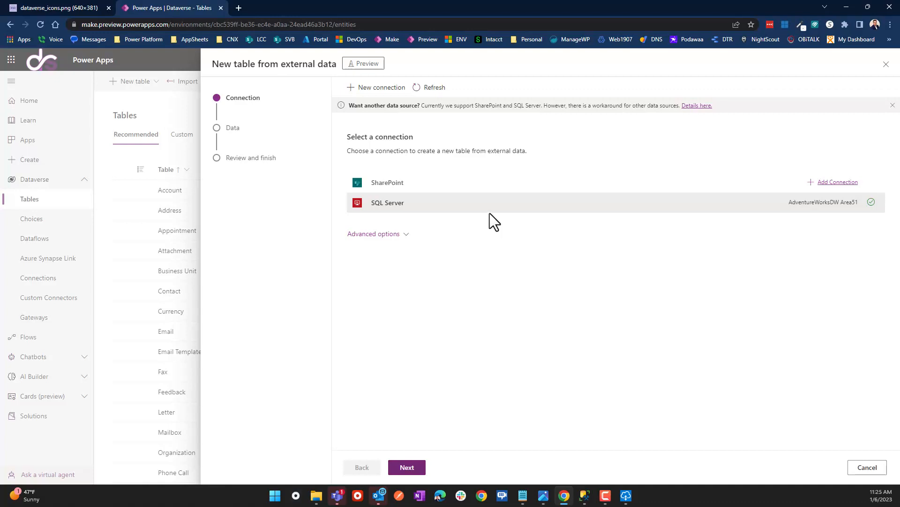
{"action": "left_click", "coordinate": [407, 469]}
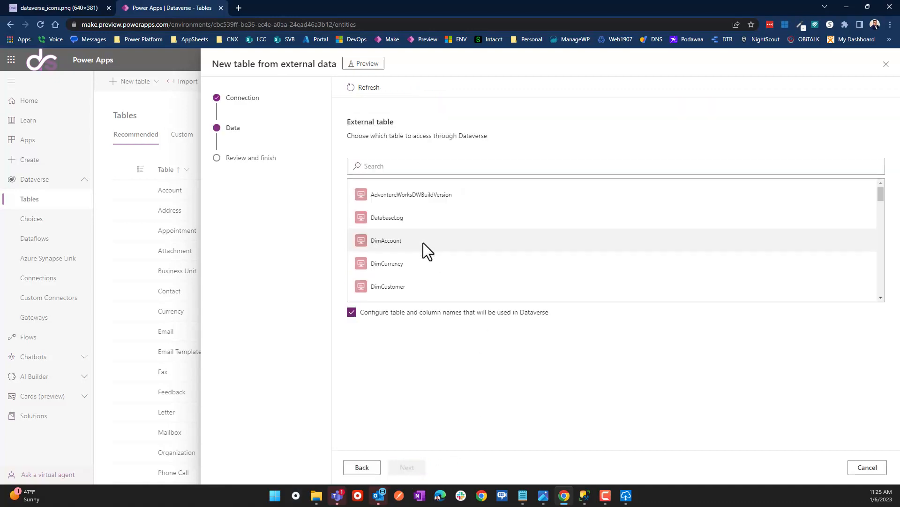
{"action": "scroll", "coordinate": [408, 238], "scroll_direction": "down", "scroll_amount": 4}
{"action": "scroll", "coordinate": [406, 238], "scroll_direction": "down", "scroll_amount": 6}
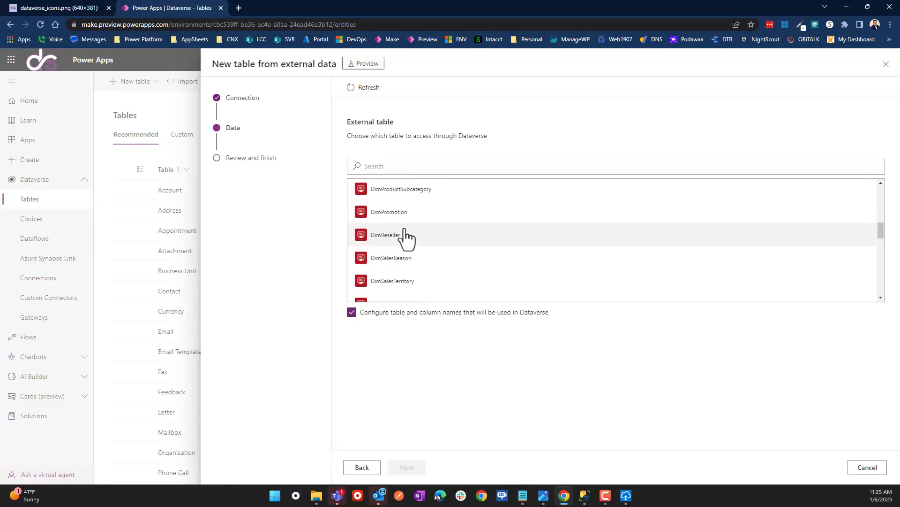
Restore SSMS, expand the AdventureWorksDW Tables list, and return to the DimProduct query.
{"action": "left_click", "coordinate": [584, 497]}
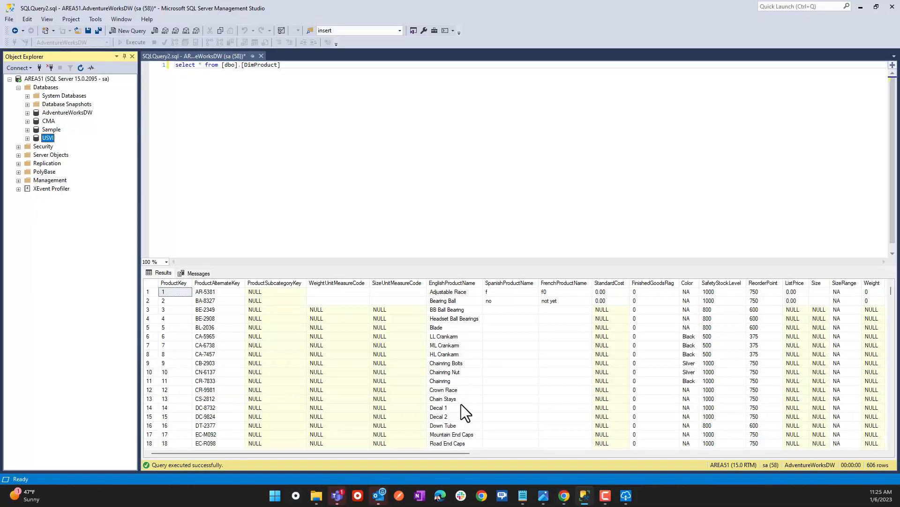
{"action": "double_click", "coordinate": [63, 131]}
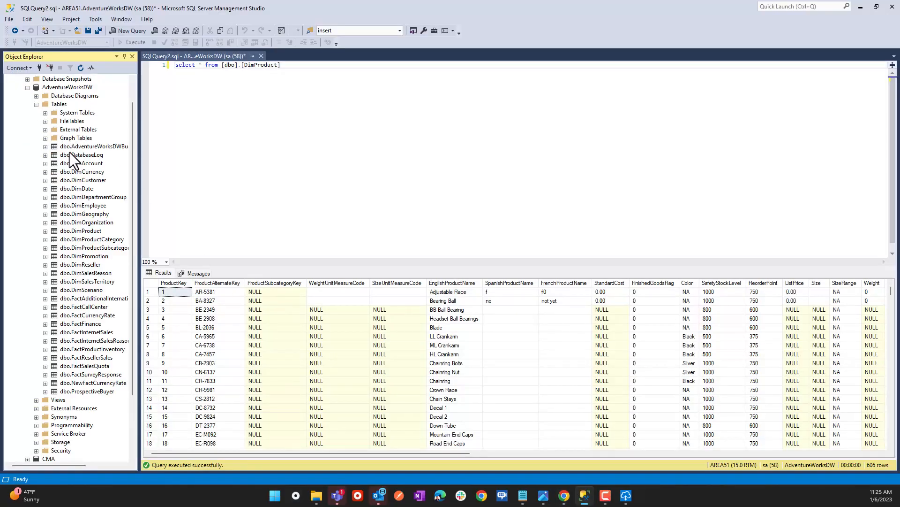
{"action": "scroll", "coordinate": [70, 155], "scroll_direction": "down", "scroll_amount": 1}
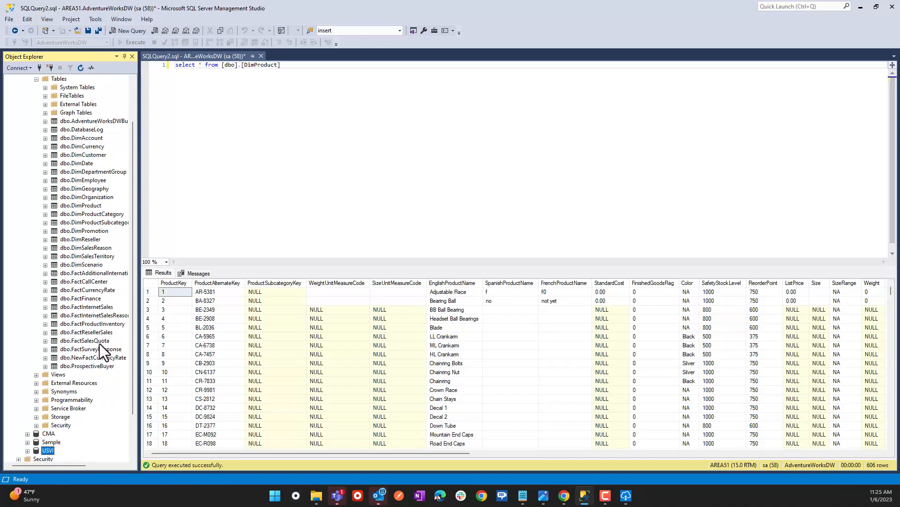
{"action": "left_click", "coordinate": [281, 66]}
{"action": "left_click", "coordinate": [247, 65]}
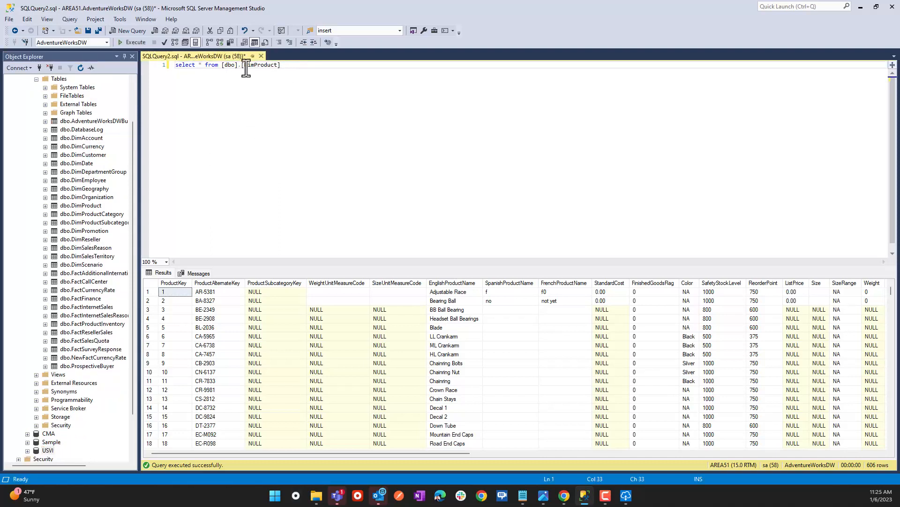
Select DimProduct as the external table and advance to the Configuration step.
{"action": "left_click", "coordinate": [861, 7]}
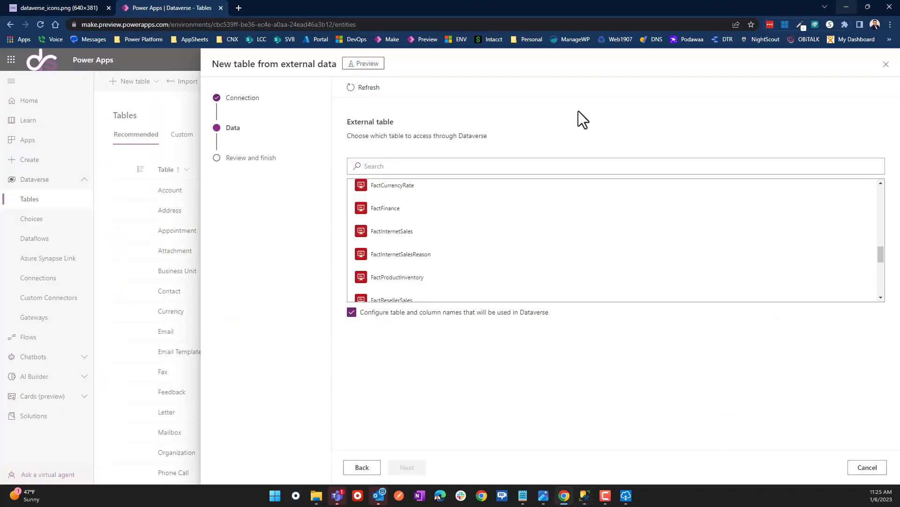
{"action": "scroll", "coordinate": [422, 221], "scroll_direction": "up", "scroll_amount": 7}
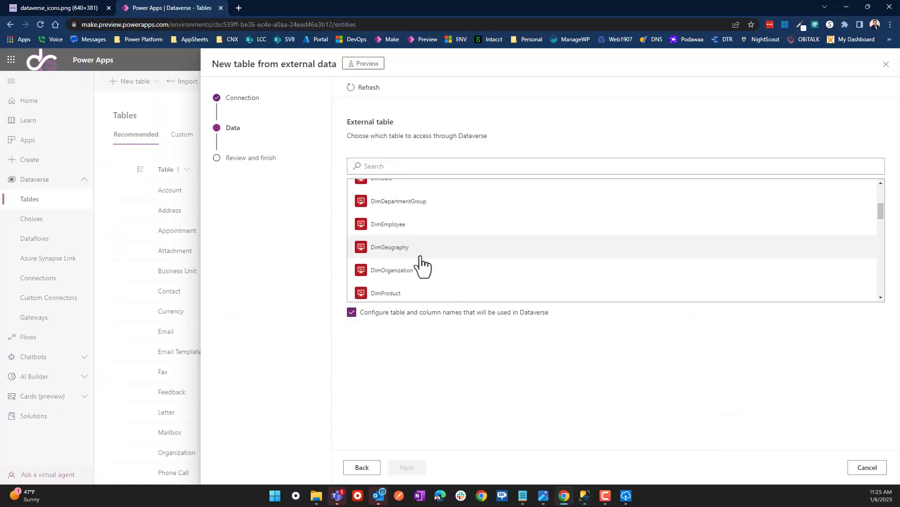
{"action": "left_click", "coordinate": [395, 284]}
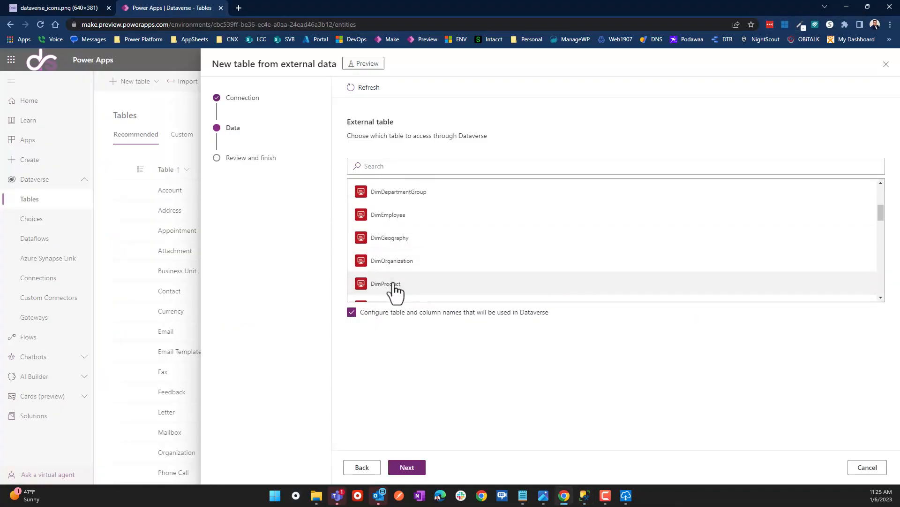
{"action": "left_click", "coordinate": [412, 467]}
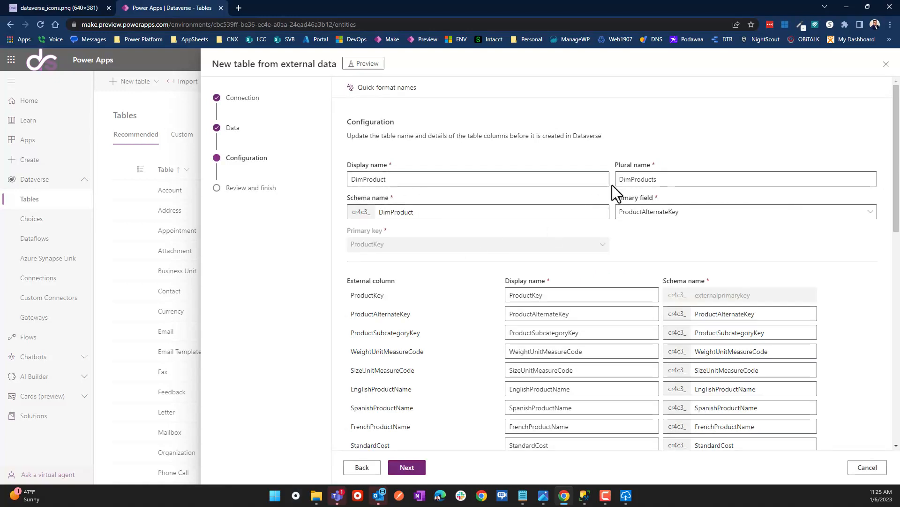
{"action": "scroll", "coordinate": [434, 195], "scroll_direction": "down", "scroll_amount": 1}
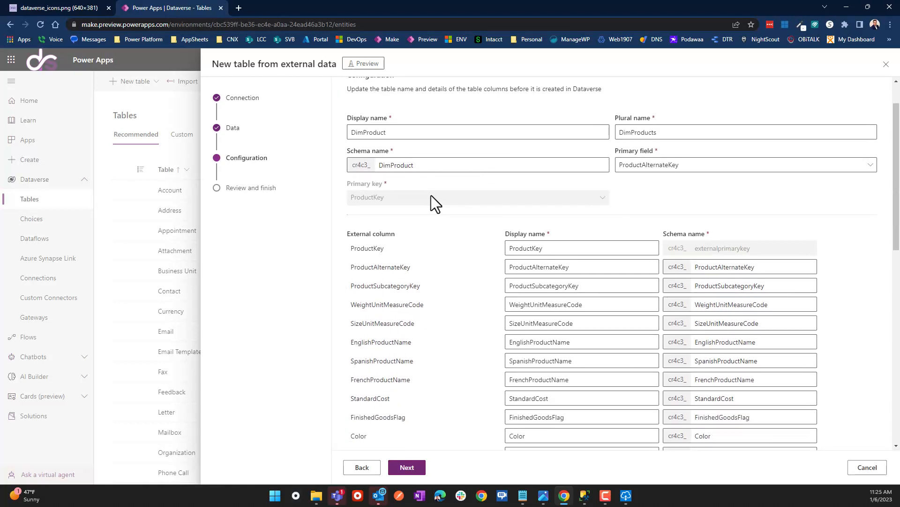
{"action": "scroll", "coordinate": [454, 218], "scroll_direction": "down", "scroll_amount": 1}
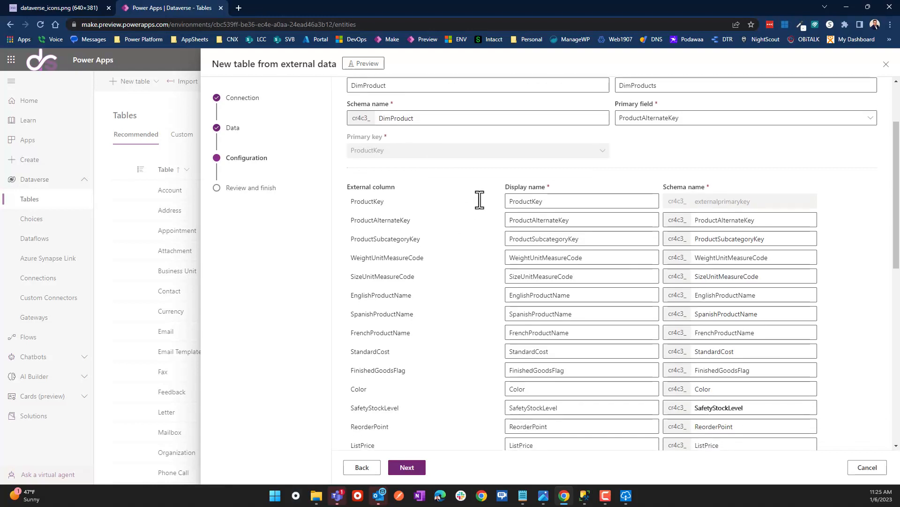
{"action": "scroll", "coordinate": [638, 277], "scroll_direction": "down", "scroll_amount": 1}
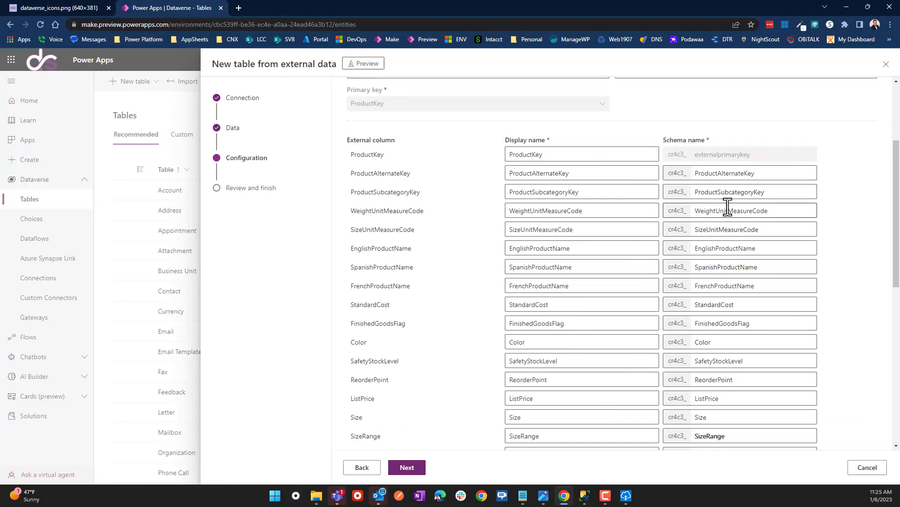
{"action": "scroll", "coordinate": [599, 201], "scroll_direction": "up", "scroll_amount": 1}
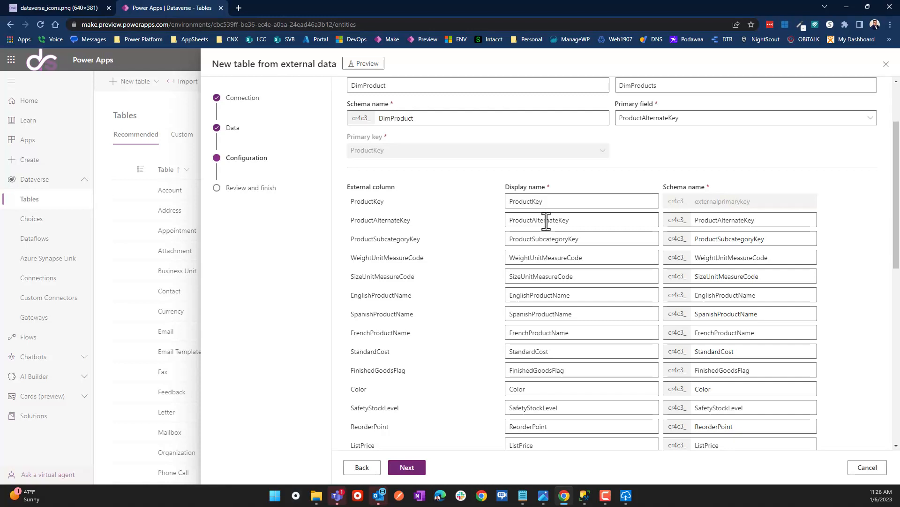
Split display names Product Key through Finished Goods Flag into words, e.g. Weight Unit Measure Code.
{"action": "left_click", "coordinate": [575, 199]}
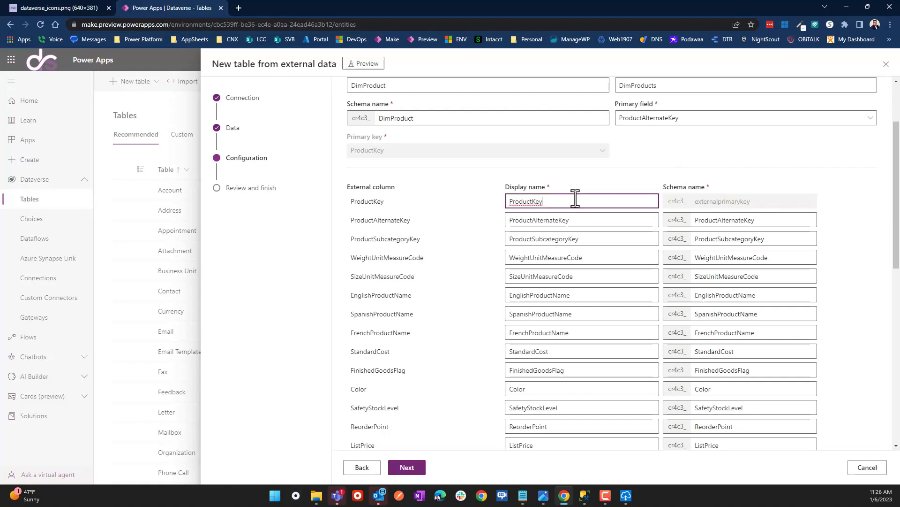
{"action": "left_click", "coordinate": [531, 219]}
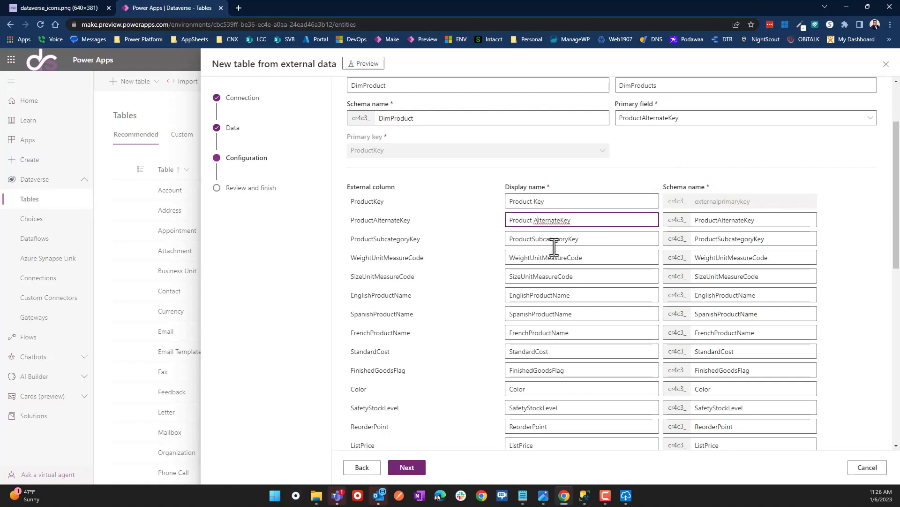
{"action": "key", "text": "Right"}
{"action": "key", "text": "Right"}
{"action": "key", "text": "Right"}
{"action": "key", "text": "Right"}
{"action": "left_click", "coordinate": [531, 239]}
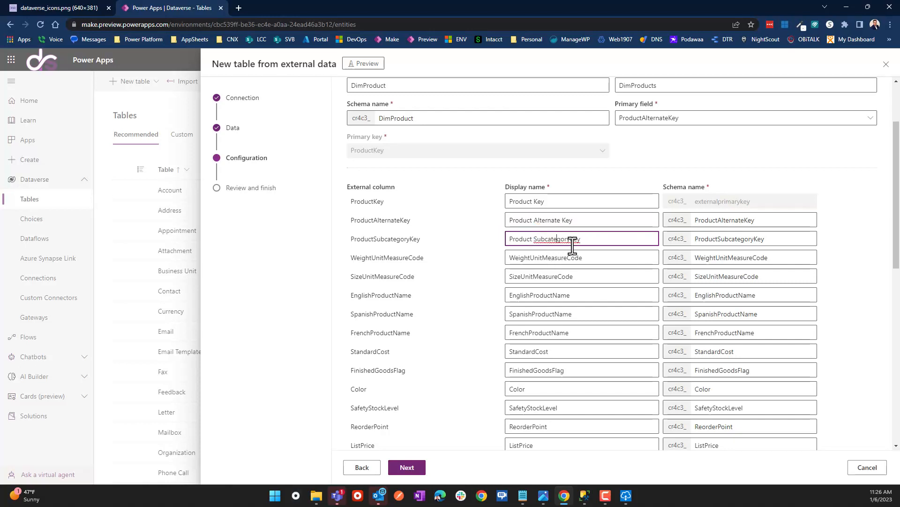
{"action": "left_click", "coordinate": [572, 239]}
{"action": "left_click", "coordinate": [533, 257]}
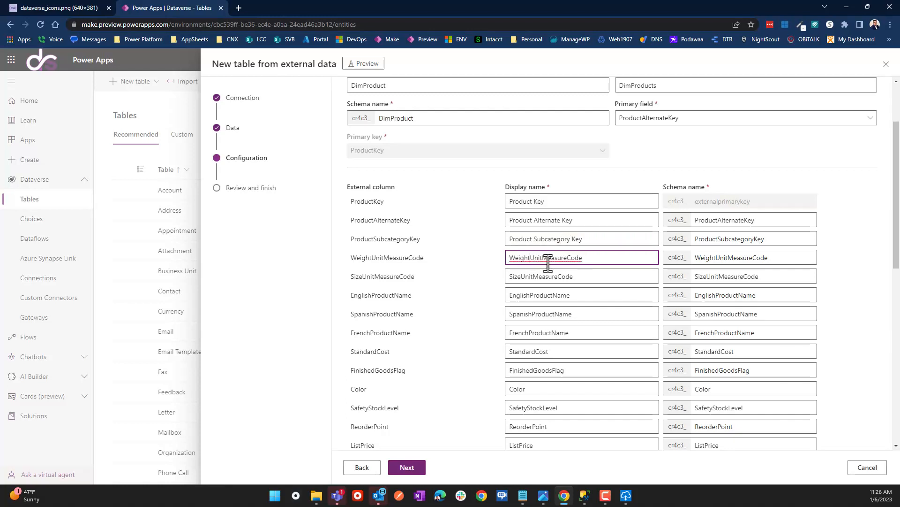
{"action": "left_click", "coordinate": [548, 261]}
{"action": "left_click", "coordinate": [537, 276]}
{"action": "key", "text": "Left"}
{"action": "key", "text": "Left"}
{"action": "key", "text": "Left"}
{"action": "key", "text": "Left"}
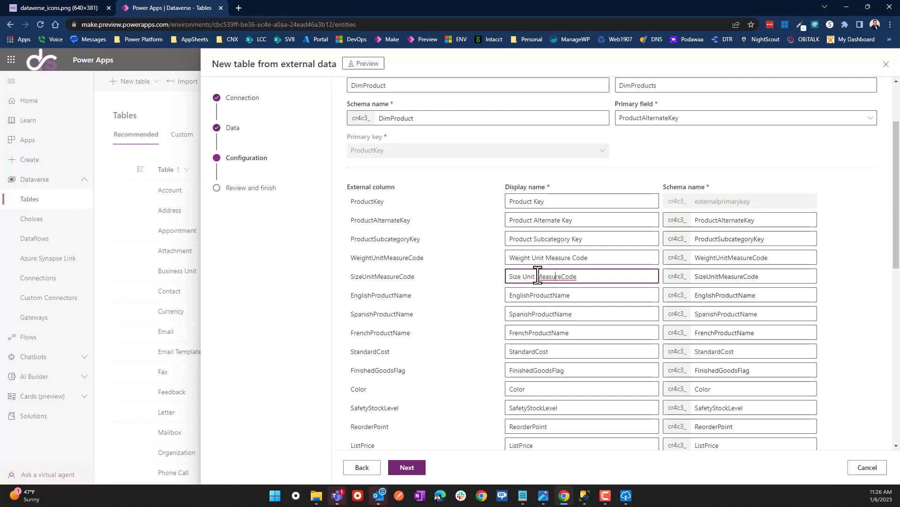
{"action": "left_click", "coordinate": [533, 295]}
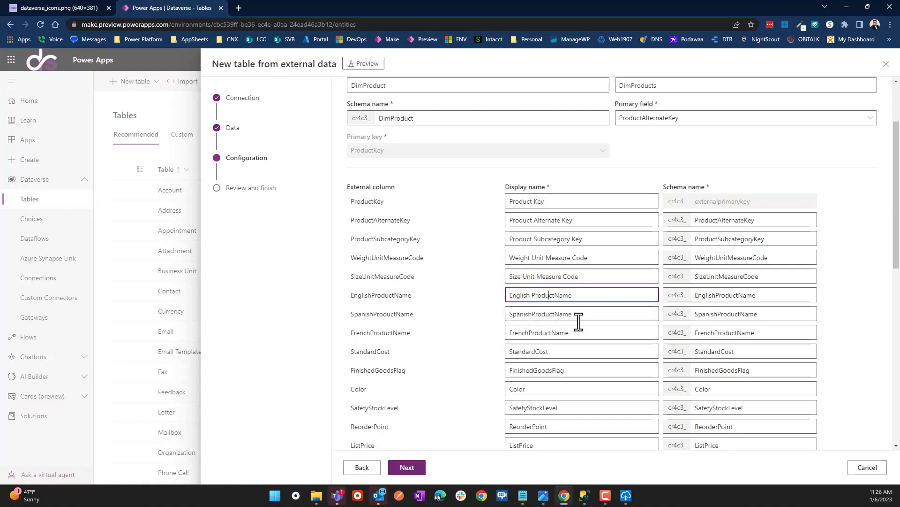
{"action": "left_click", "coordinate": [535, 315]}
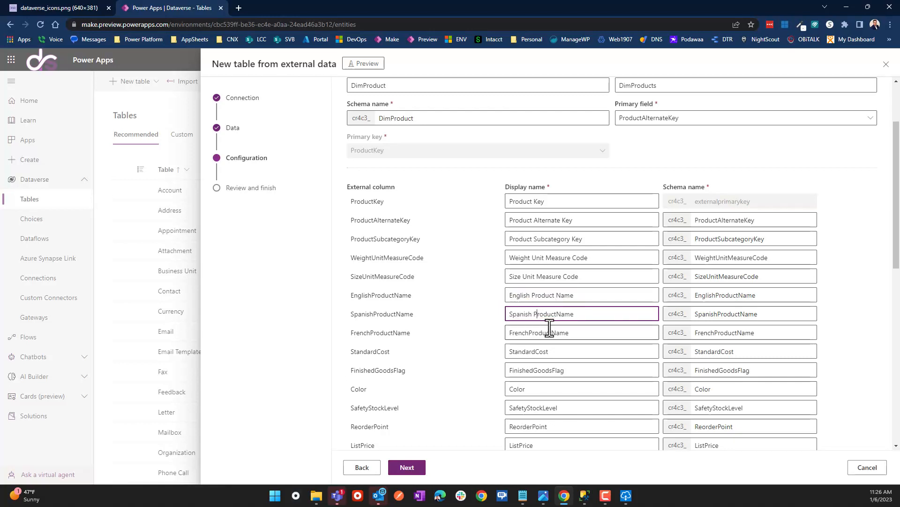
{"action": "left_click", "coordinate": [539, 334]}
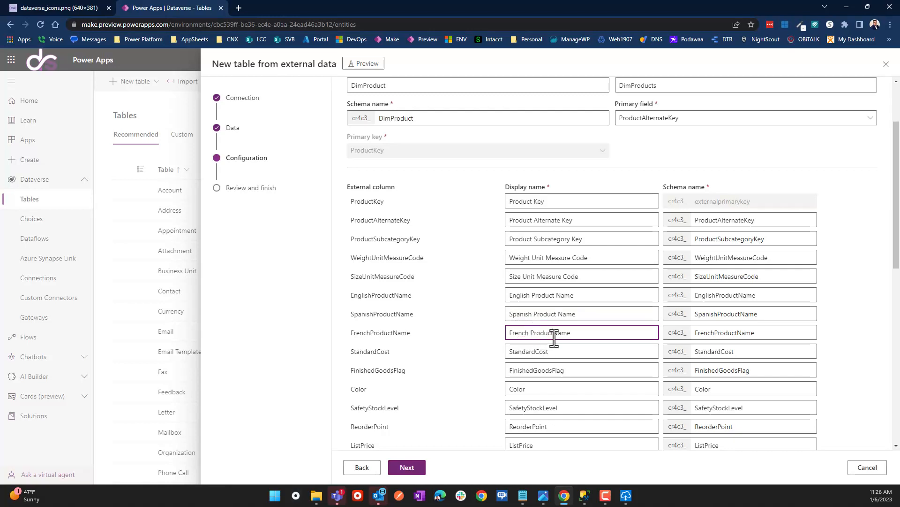
{"action": "left_click", "coordinate": [535, 353]}
{"action": "left_click", "coordinate": [531, 370]}
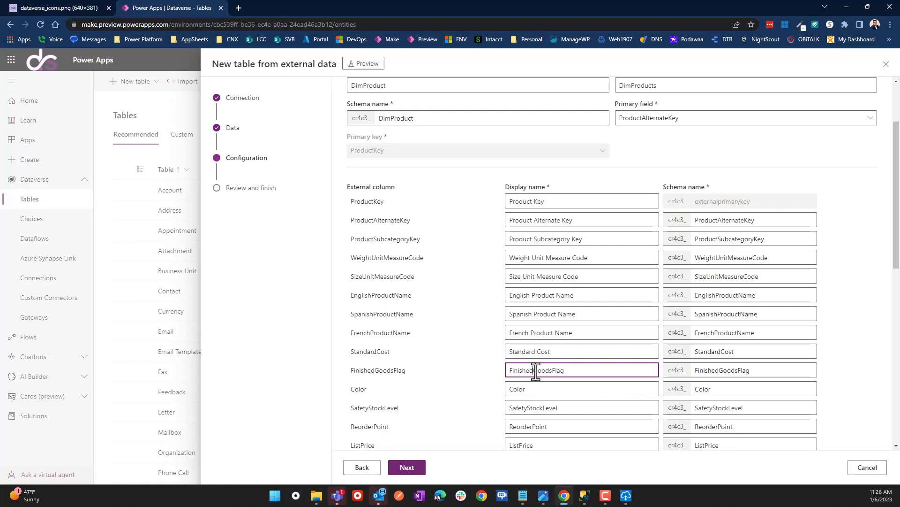
{"action": "left_click", "coordinate": [555, 371]}
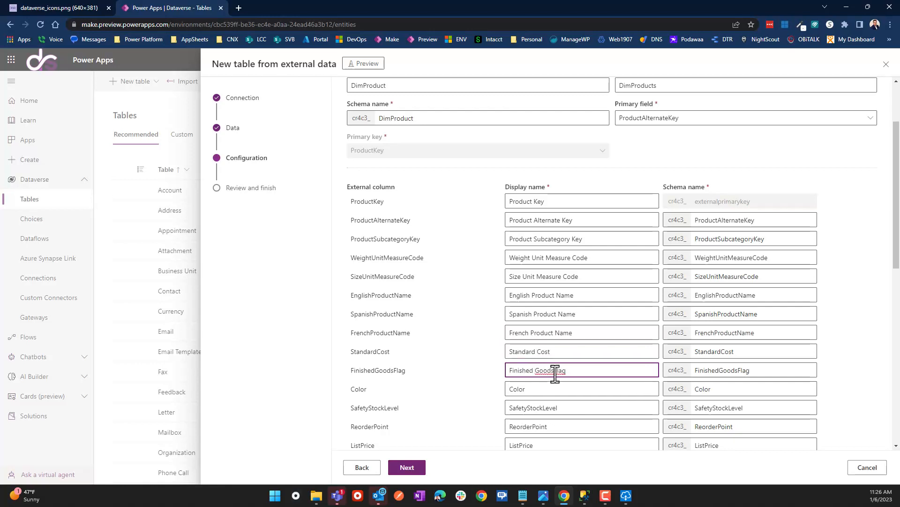
Space out Safety Stock Level, Reorder Point, Size Range, Days To Manufacture, Product Line, Dealer Price, Model Name.
{"action": "left_click", "coordinate": [528, 407]}
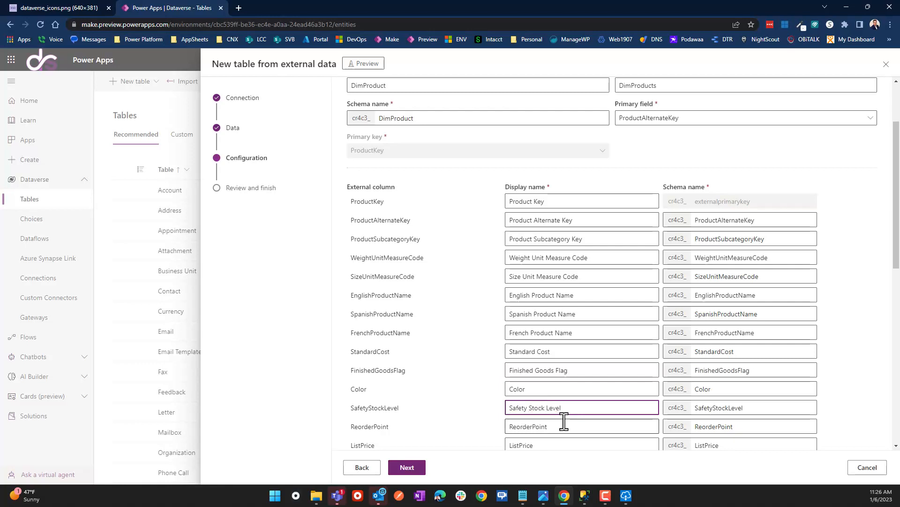
{"action": "scroll", "coordinate": [564, 422], "scroll_direction": "down", "scroll_amount": 2}
{"action": "left_click", "coordinate": [530, 332]}
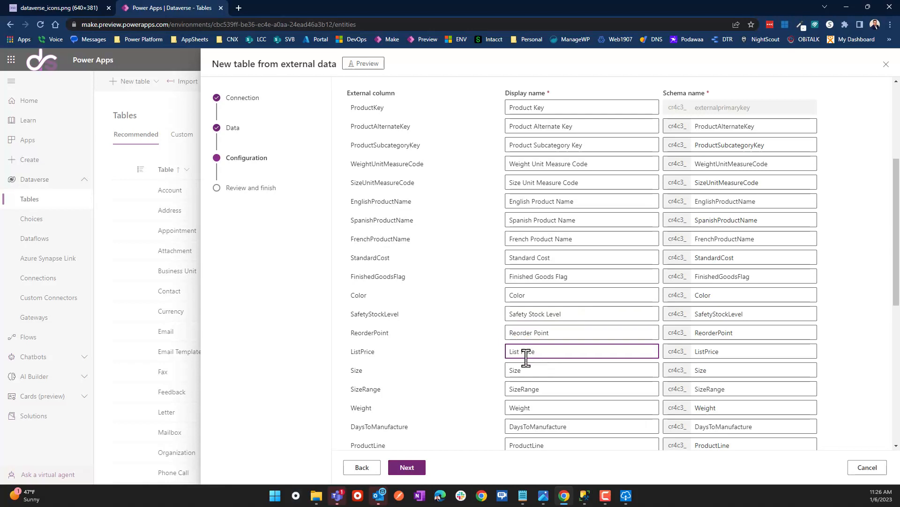
{"action": "left_click", "coordinate": [522, 389]}
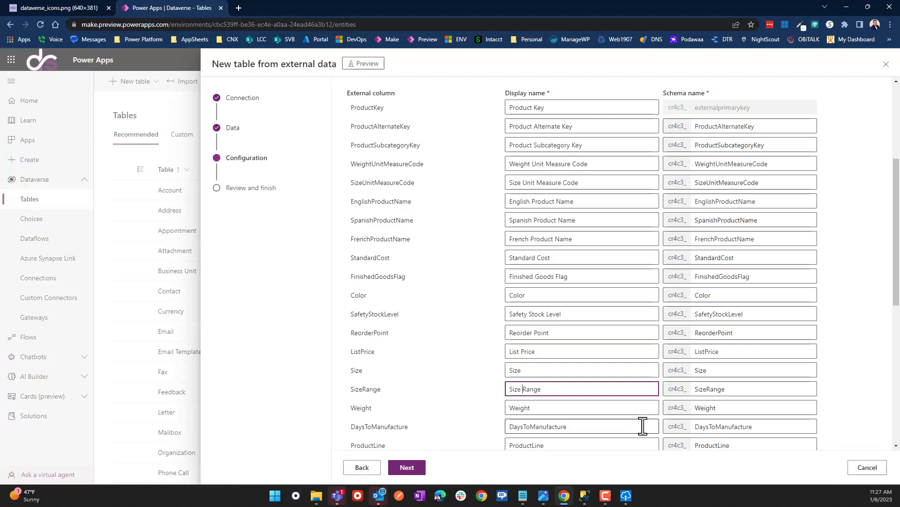
{"action": "left_click", "coordinate": [528, 428]}
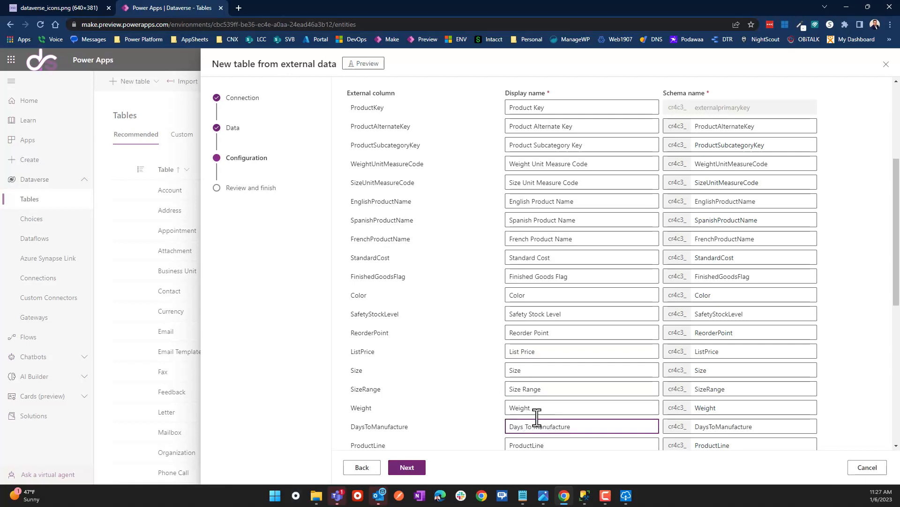
{"action": "scroll", "coordinate": [538, 413], "scroll_direction": "down", "scroll_amount": 2}
{"action": "left_click", "coordinate": [540, 352]}
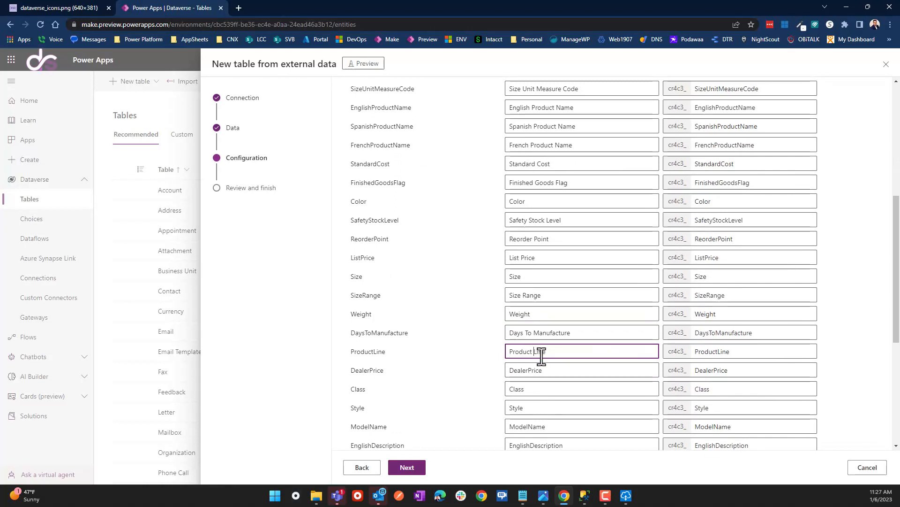
{"action": "left_click_drag", "start_coordinate": [542, 357], "coordinate": [518, 368]}
{"action": "left_click", "coordinate": [529, 370]}
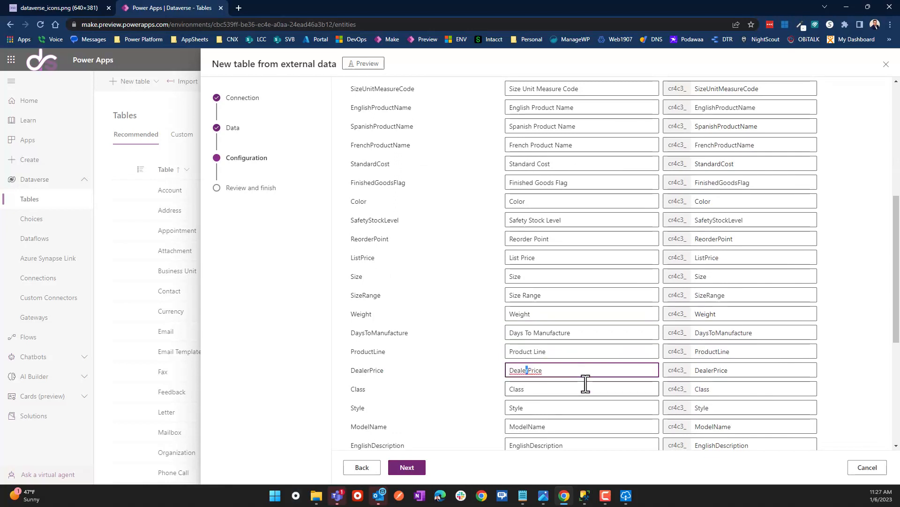
{"action": "scroll", "coordinate": [569, 297], "scroll_direction": "down", "scroll_amount": 2}
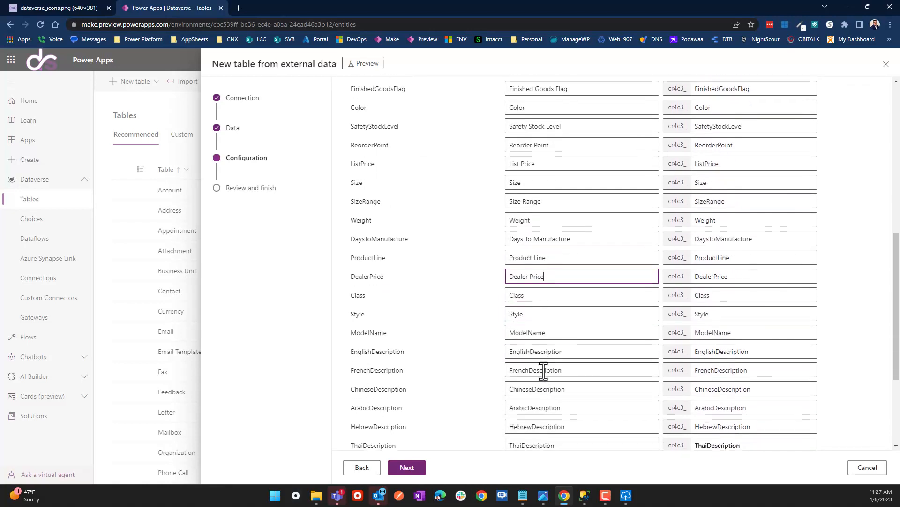
{"action": "left_click", "coordinate": [528, 332]}
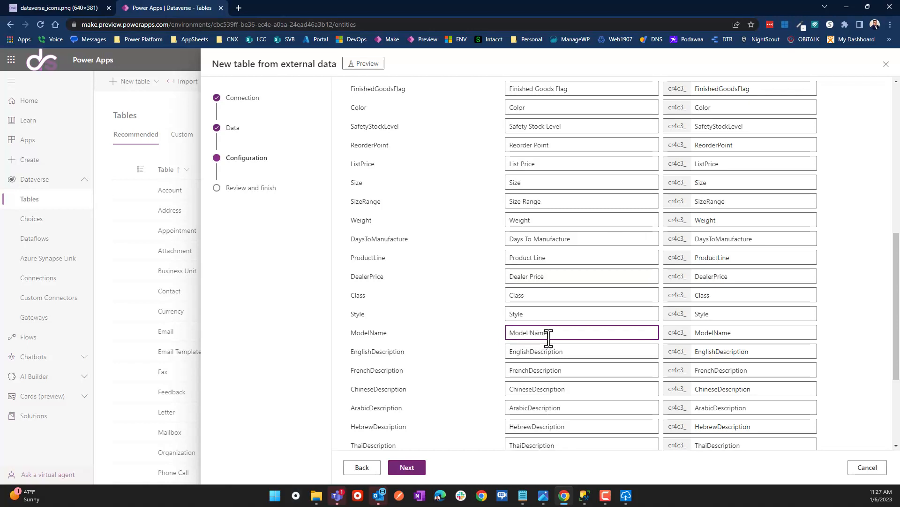
{"action": "scroll", "coordinate": [503, 433], "scroll_direction": "up", "scroll_amount": 1}
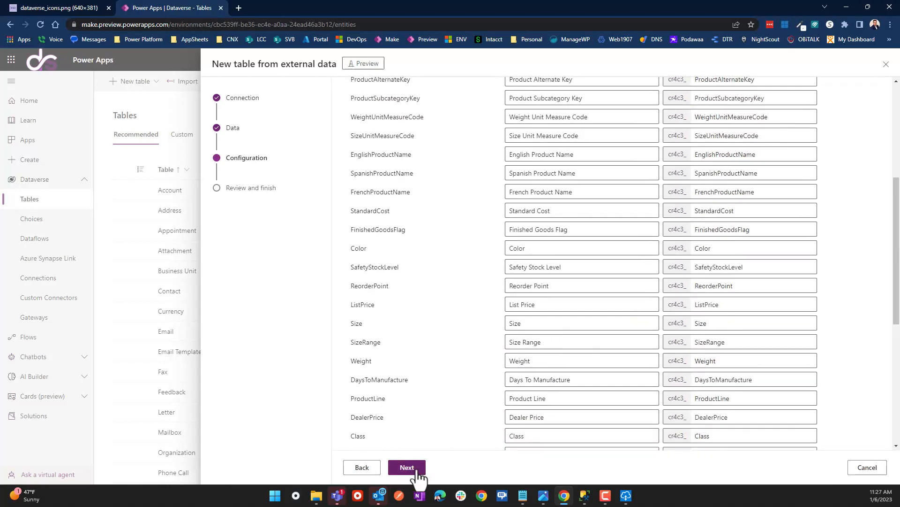
Advance the DimProduct table setup to the Review and finish summary.
{"action": "left_click", "coordinate": [412, 468]}
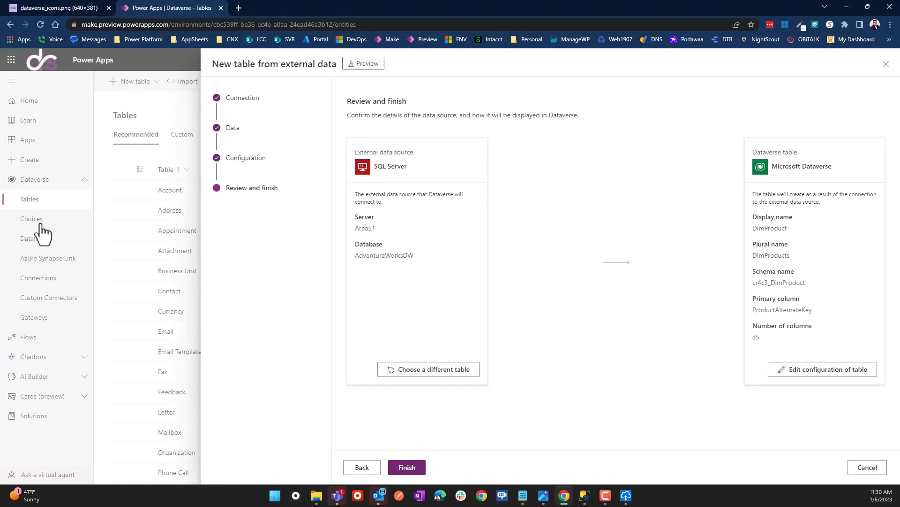
Finish the wizard to create the DimProduct virtual table and view its data.
{"action": "left_click", "coordinate": [406, 465]}
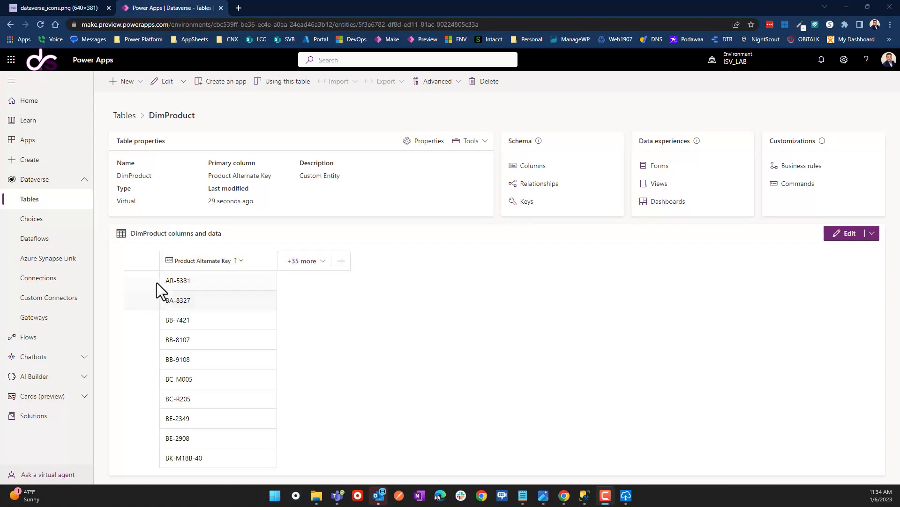
Show the DimProduct, EndDate and Finished Goods Flag columns in the data grid and save.
{"action": "left_click", "coordinate": [311, 264]}
{"action": "scroll", "coordinate": [383, 376], "scroll_direction": "down", "scroll_amount": 4}
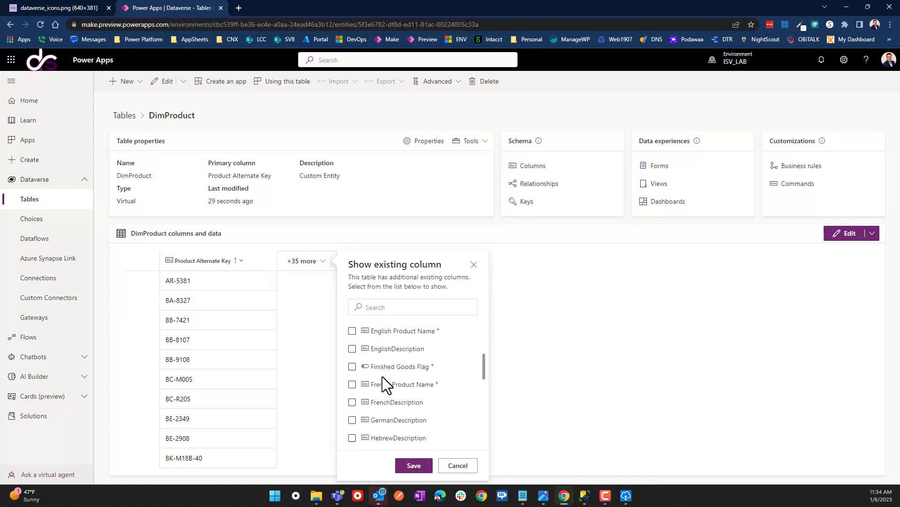
{"action": "scroll", "coordinate": [382, 380], "scroll_direction": "up", "scroll_amount": 3}
{"action": "left_click", "coordinate": [352, 372]}
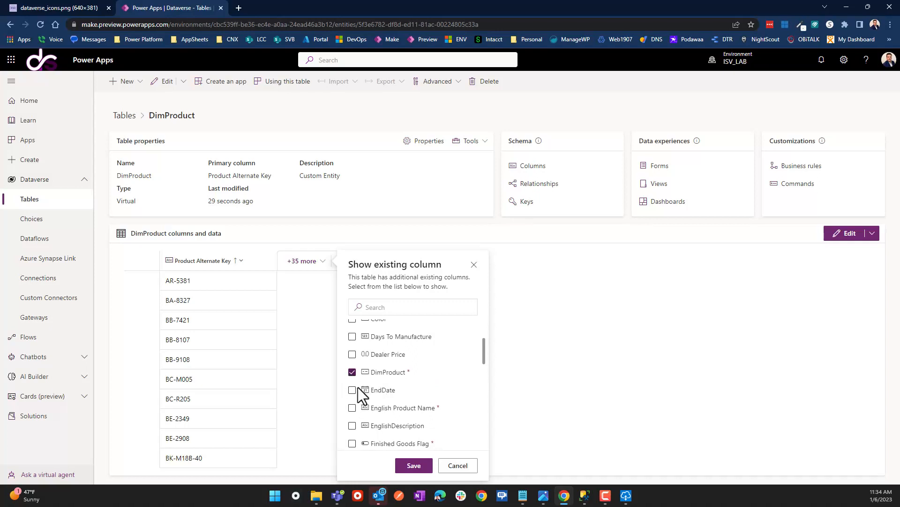
{"action": "left_click", "coordinate": [352, 390]}
{"action": "scroll", "coordinate": [356, 409], "scroll_direction": "down", "scroll_amount": 2}
{"action": "left_click", "coordinate": [353, 350]}
{"action": "left_click", "coordinate": [423, 465]}
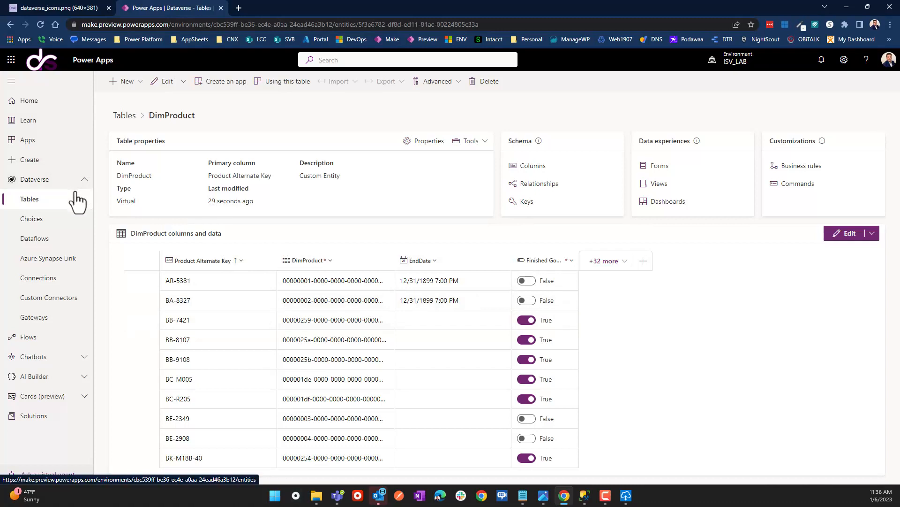
From Apps, try starting a new canvas app via New app > Canvas.
{"action": "left_click", "coordinate": [23, 141]}
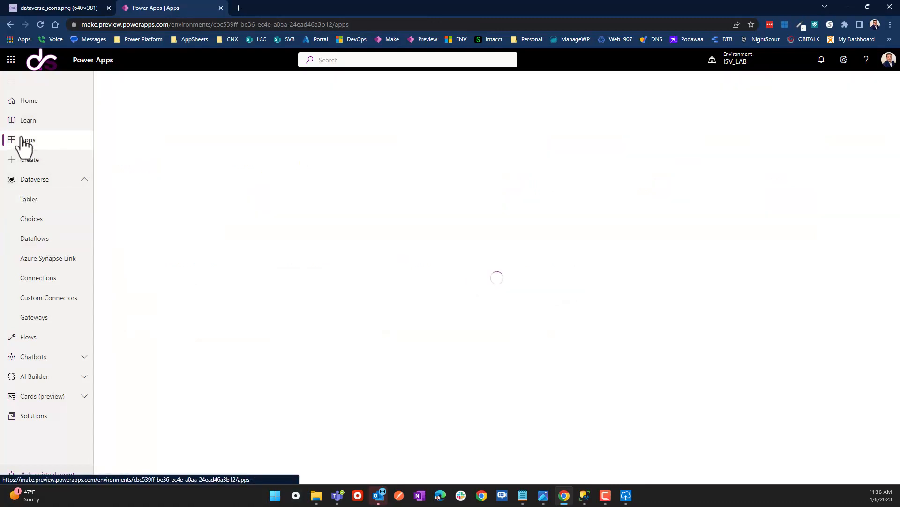
{"action": "left_click", "coordinate": [141, 83]}
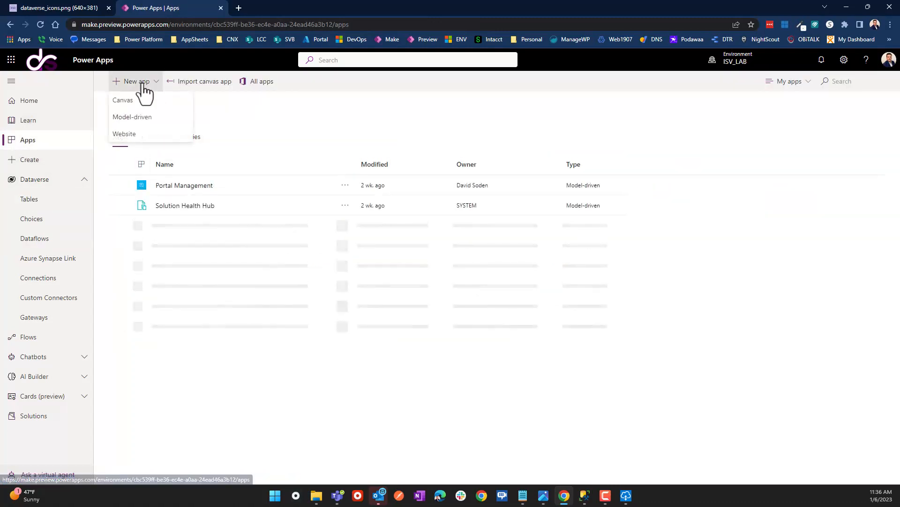
{"action": "left_click", "coordinate": [134, 101]}
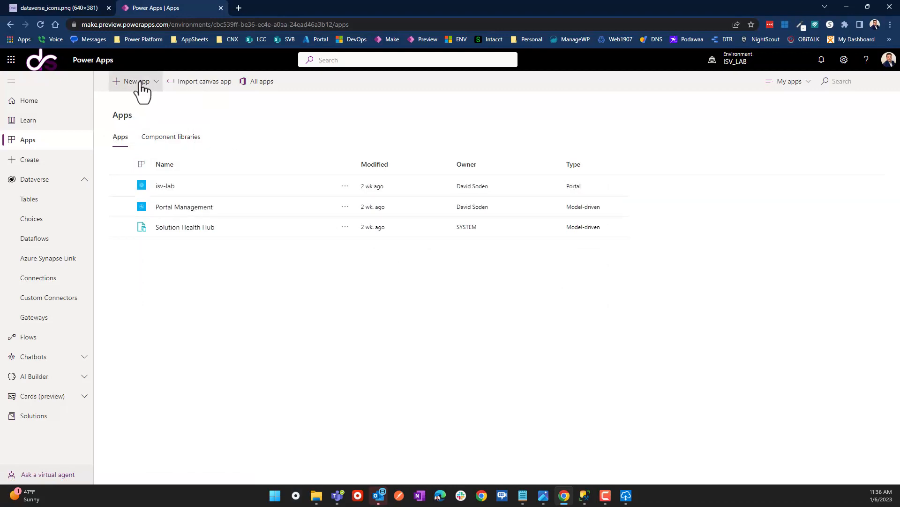
{"action": "left_click", "coordinate": [142, 85]}
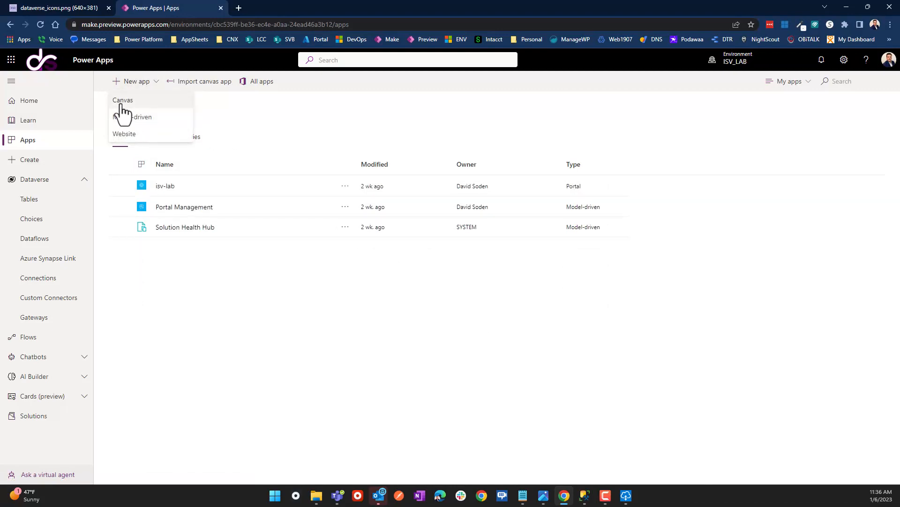
{"action": "left_click", "coordinate": [120, 101]}
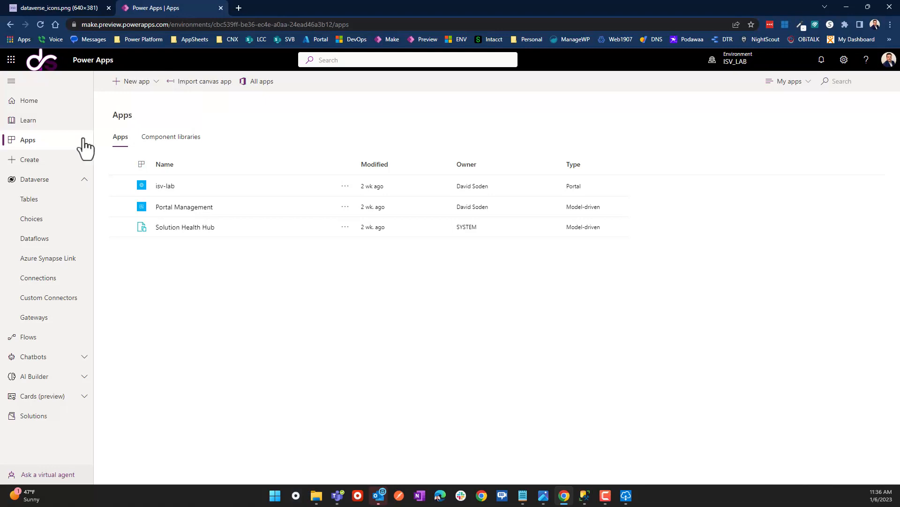
From the Home page, start an app from Dataverse data under Start from.
{"action": "left_click", "coordinate": [21, 101]}
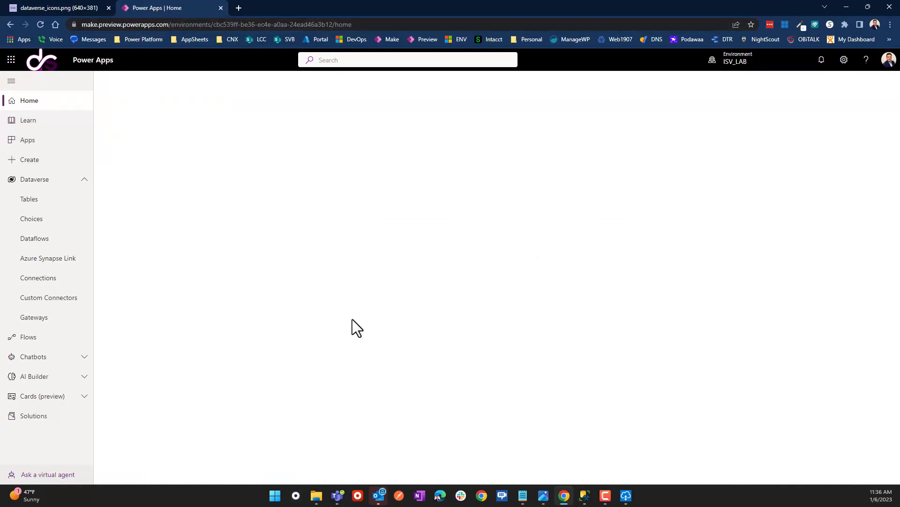
{"action": "left_click", "coordinate": [40, 25]}
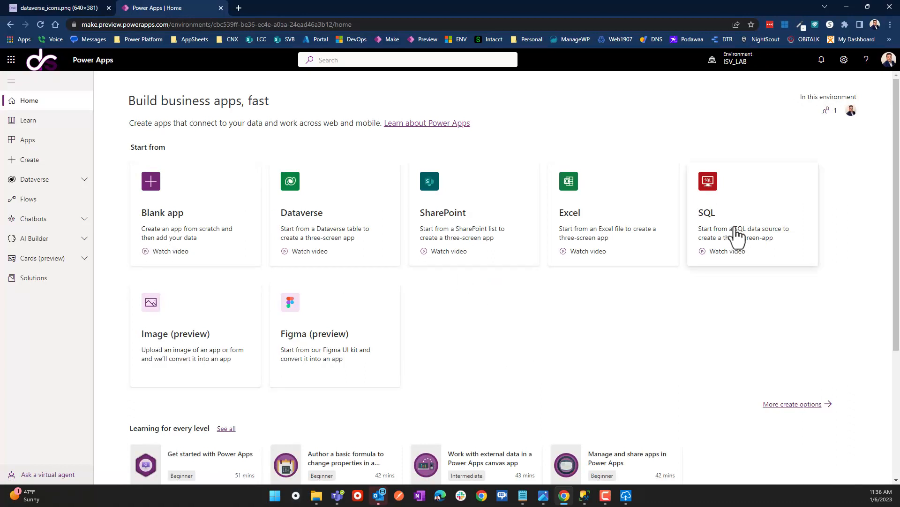
{"action": "left_click", "coordinate": [313, 216]}
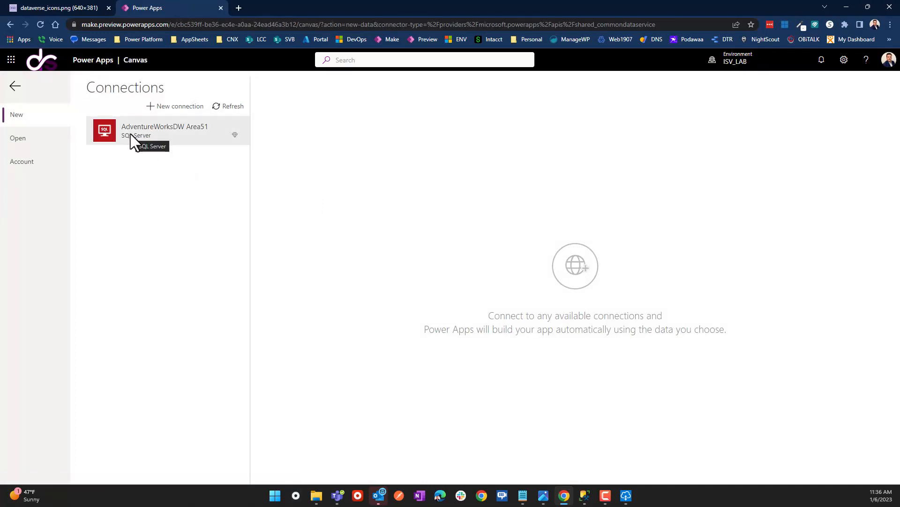
{"action": "left_click", "coordinate": [14, 87]}
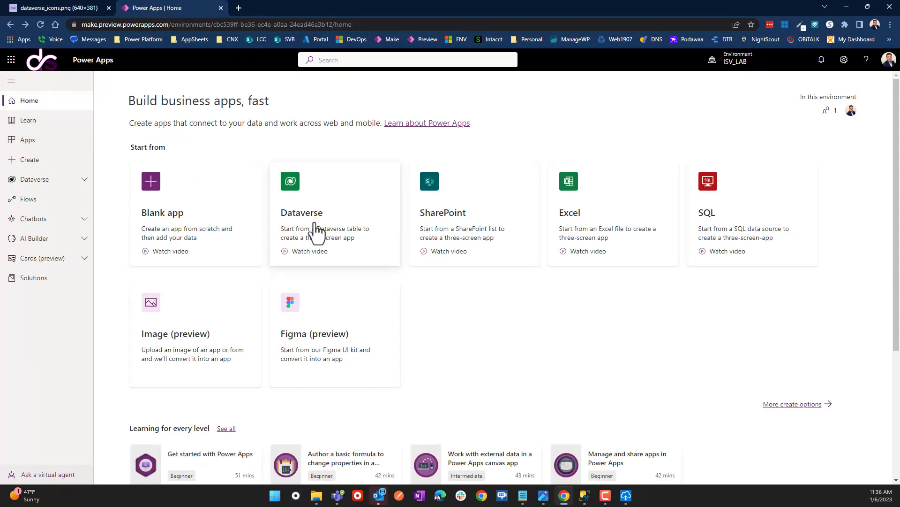
{"action": "left_click", "coordinate": [339, 217]}
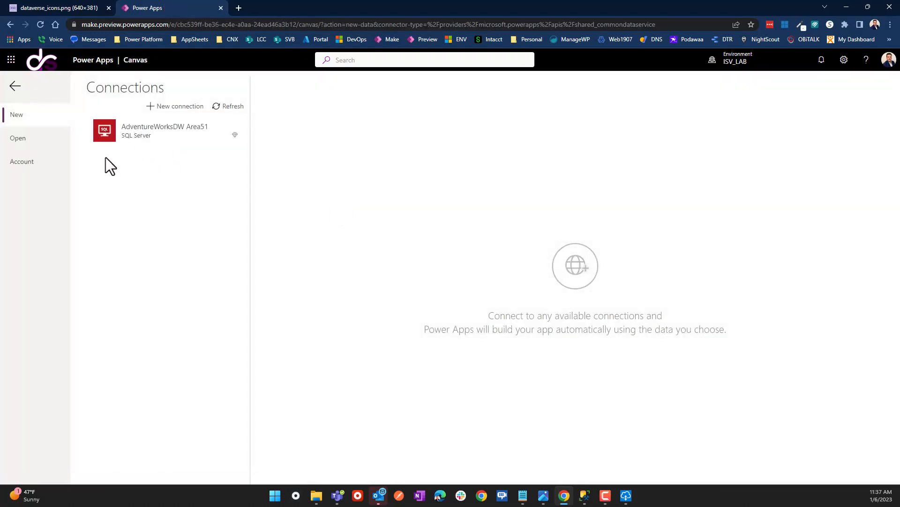
Create a Microsoft Dataverse connection and choose DimProducts as the app's table.
{"action": "left_click", "coordinate": [179, 107]}
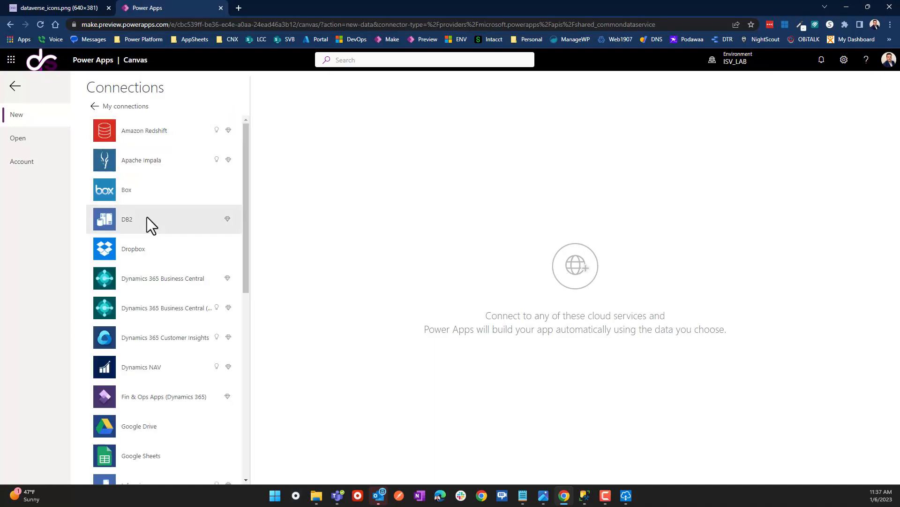
{"action": "scroll", "coordinate": [149, 307], "scroll_direction": "down", "scroll_amount": 9}
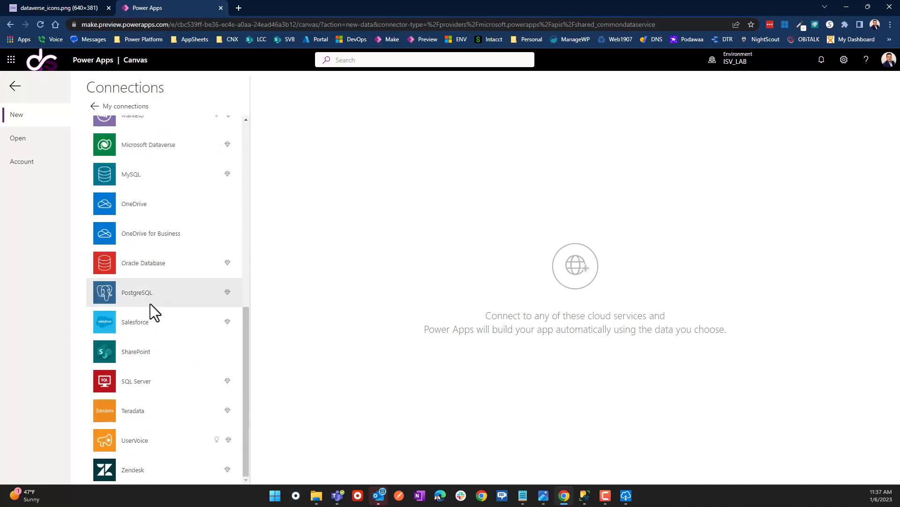
{"action": "scroll", "coordinate": [151, 277], "scroll_direction": "up", "scroll_amount": 6}
{"action": "scroll", "coordinate": [157, 370], "scroll_direction": "down", "scroll_amount": 3}
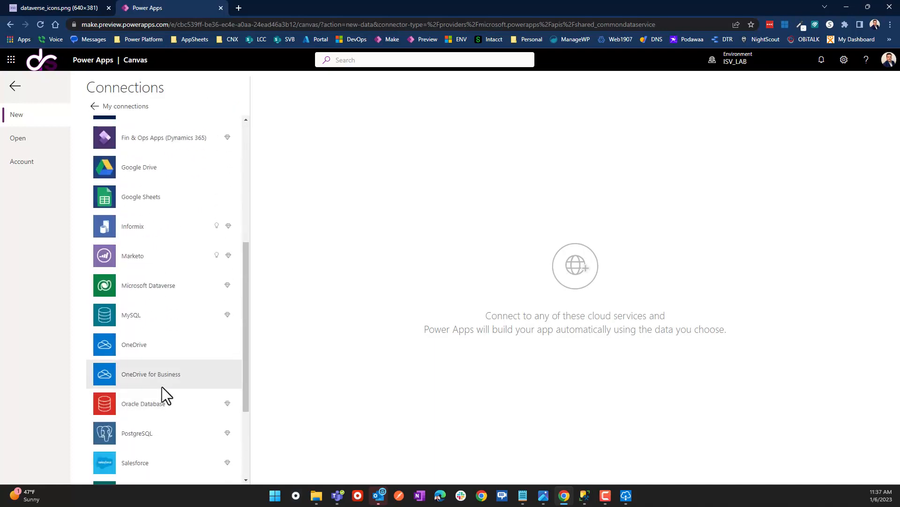
{"action": "left_click", "coordinate": [132, 284]}
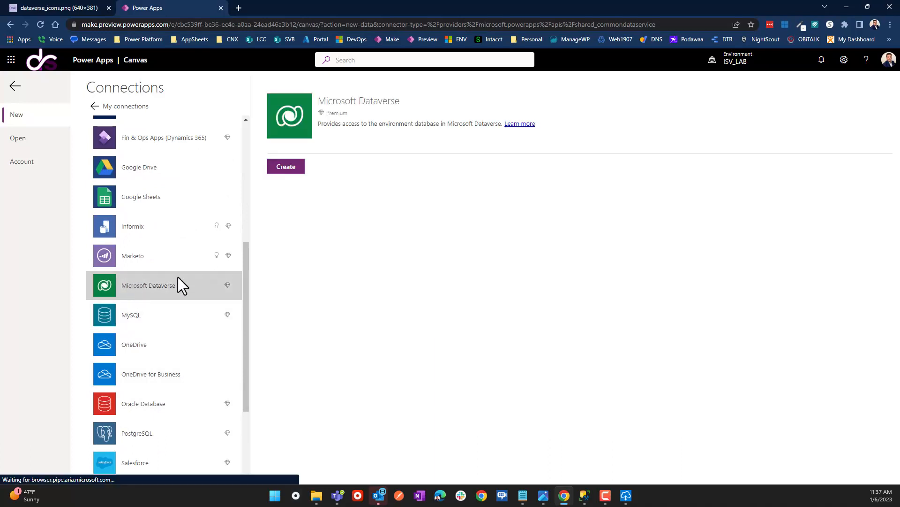
{"action": "left_click", "coordinate": [286, 167]}
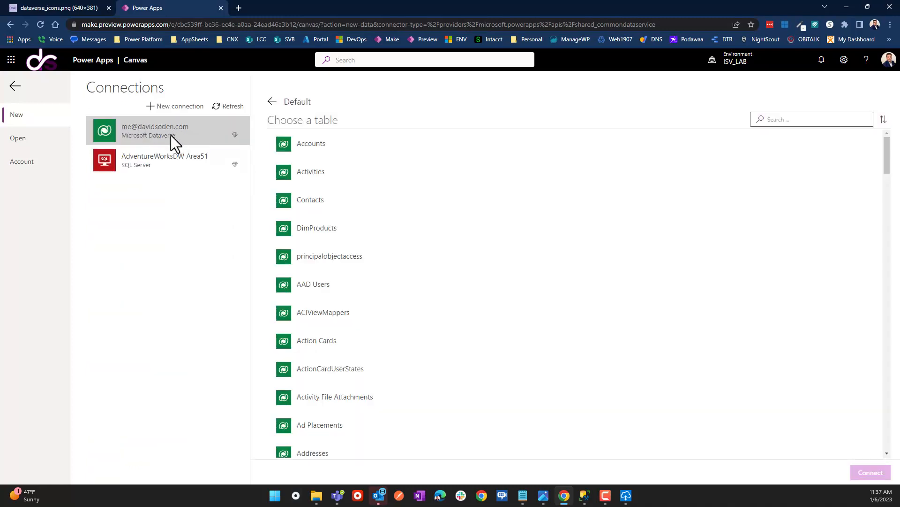
{"action": "left_click", "coordinate": [313, 232]}
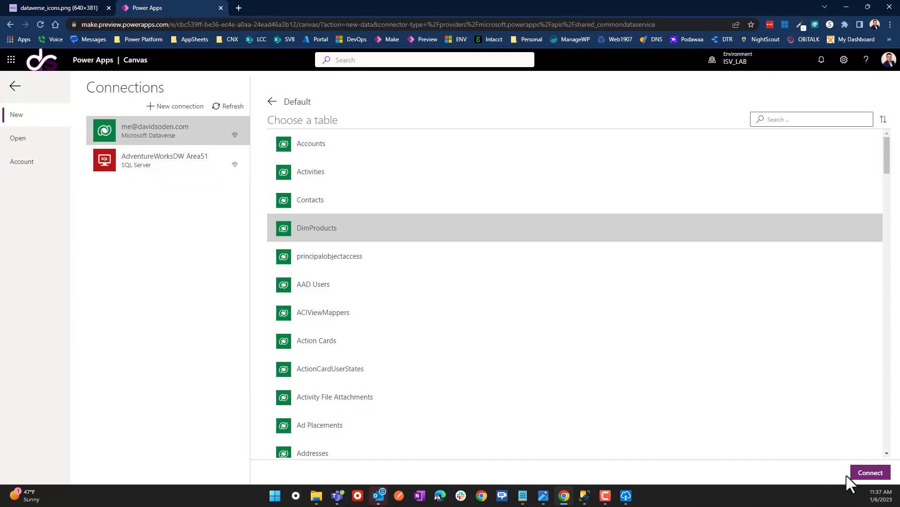
Generate the DimProducts canvas app and select the first gallery row's subtitle label.
{"action": "left_click", "coordinate": [873, 474]}
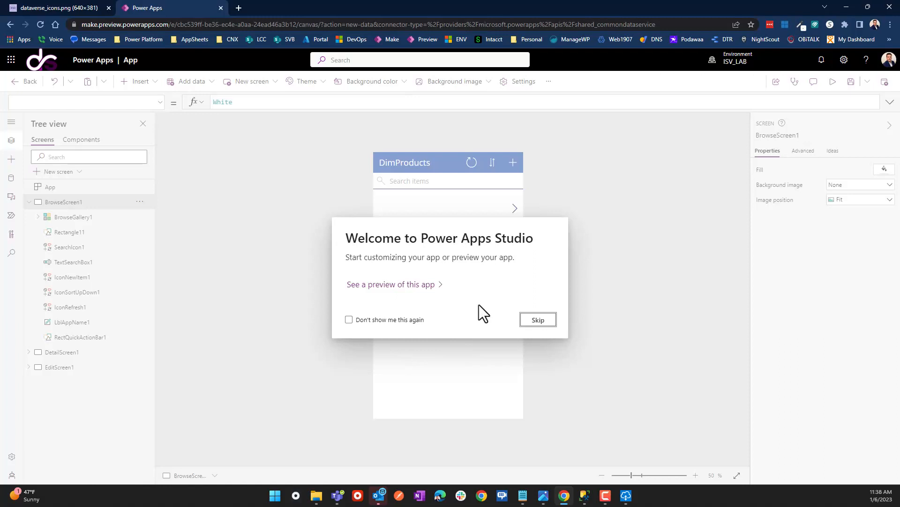
{"action": "left_click", "coordinate": [538, 321]}
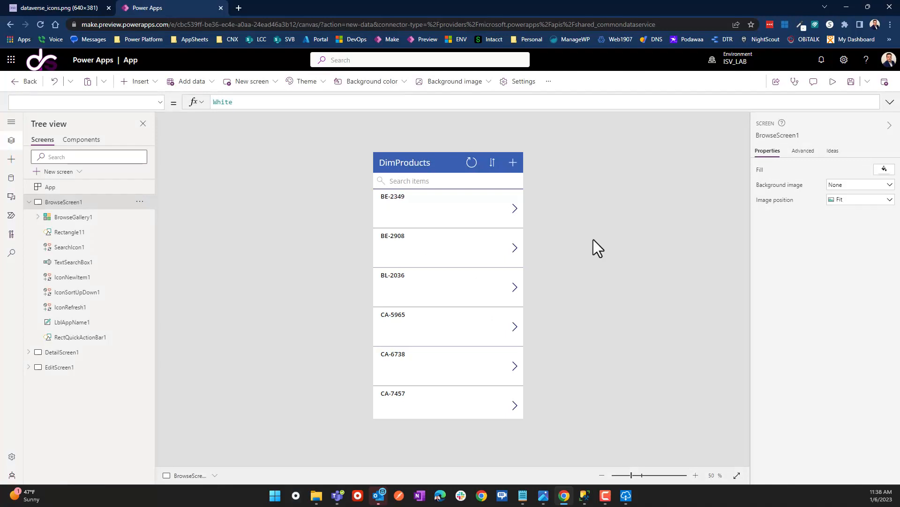
{"action": "left_click", "coordinate": [399, 207]}
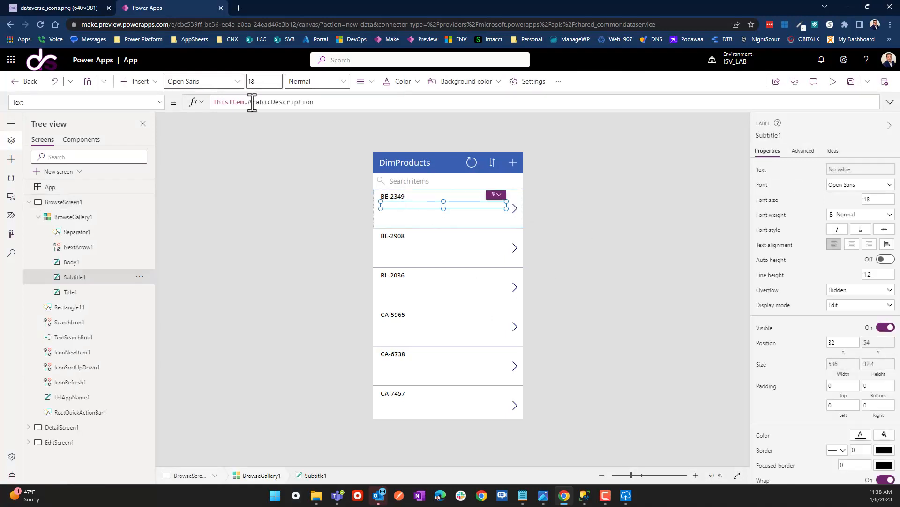
Replace ArabicDescription with EnglishDescription in the subtitle's Text formula.
{"action": "left_click_drag", "start_coordinate": [252, 101], "coordinate": [502, 134]}
{"action": "key", "text": "BackSpace"}
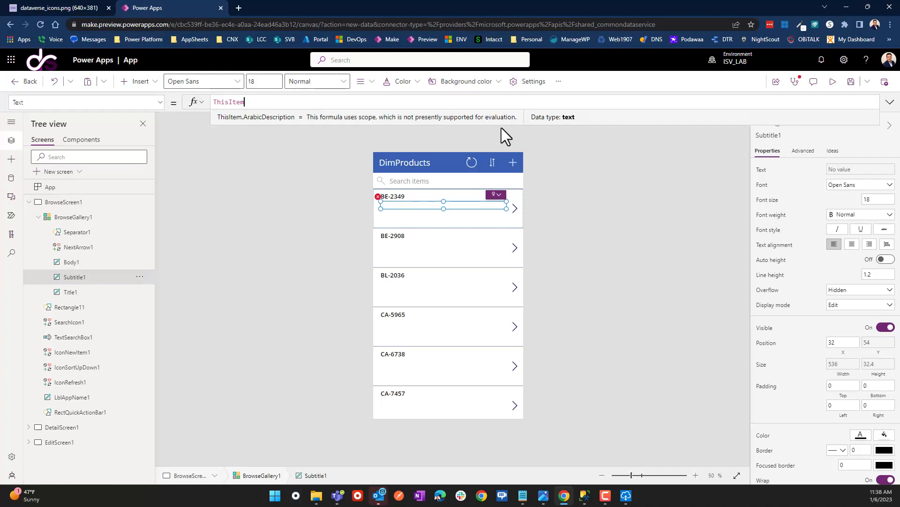
{"action": "scroll", "coordinate": [502, 128], "scroll_direction": "down", "scroll_amount": 2}
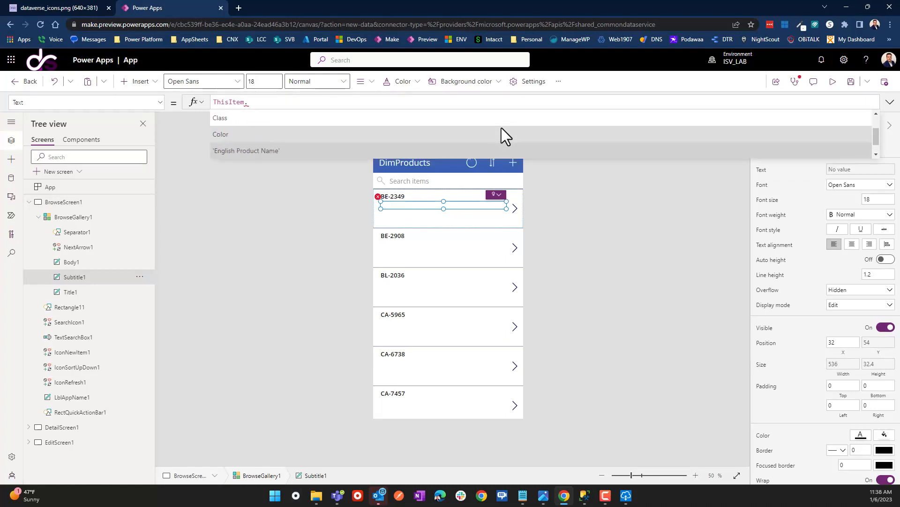
{"action": "left_click", "coordinate": [501, 128]}
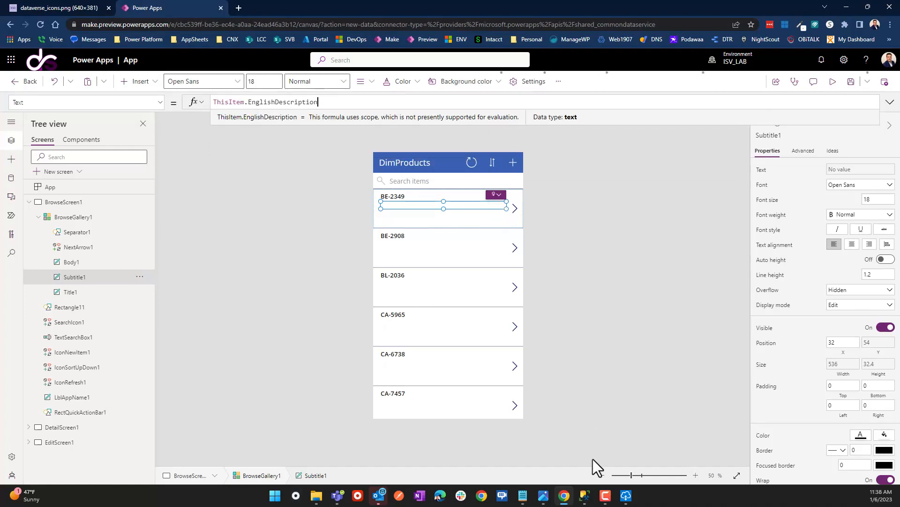
{"action": "left_click", "coordinate": [586, 500]}
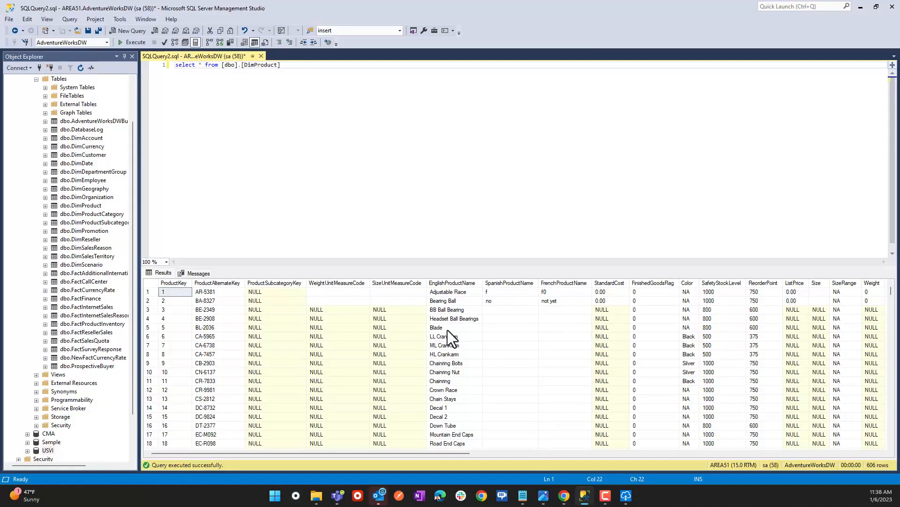
{"action": "left_click", "coordinate": [860, 6]}
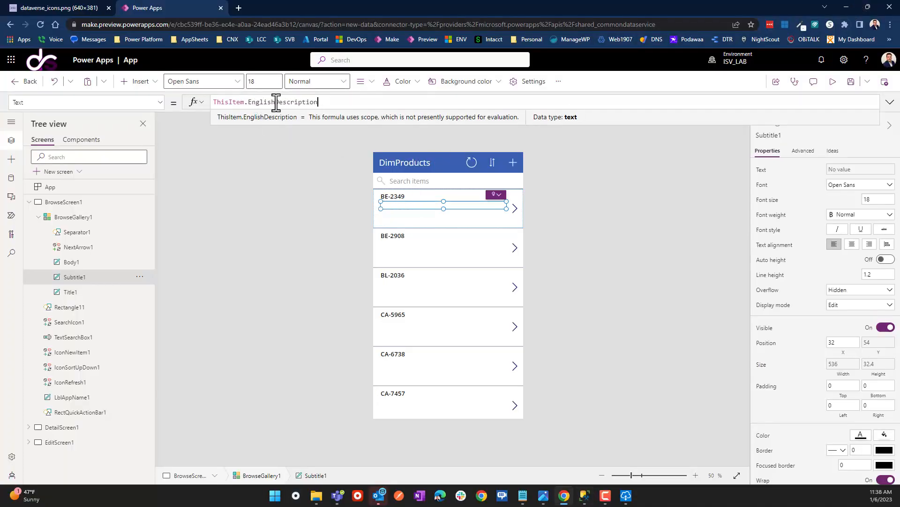
Change the subtitle formula to ThisItem.'English Product Name'.
{"action": "left_click_drag", "start_coordinate": [275, 102], "coordinate": [318, 102]}
{"action": "type", "text": "p"}
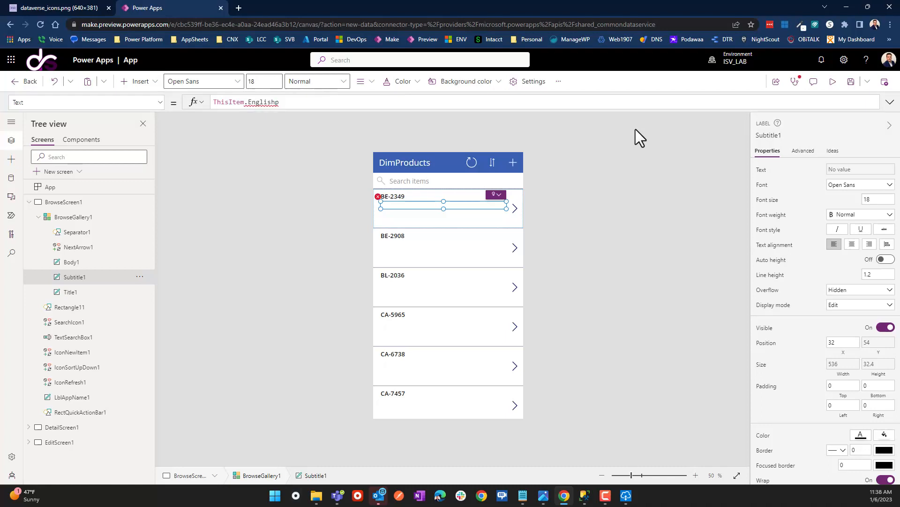
{"action": "key", "text": "BackSpace"}
{"action": "key", "text": "BackSpace"}
{"action": "key", "text": "BackSpace"}
{"action": "key", "text": "BackSpace"}
{"action": "key", "text": "BackSpace"}
{"action": "key", "text": "BackSpace"}
{"action": "key", "text": "BackSpace"}
{"action": "key", "text": "BackSpace"}
{"action": "key", "text": "BackSpace"}
{"action": "type", "text": "."}
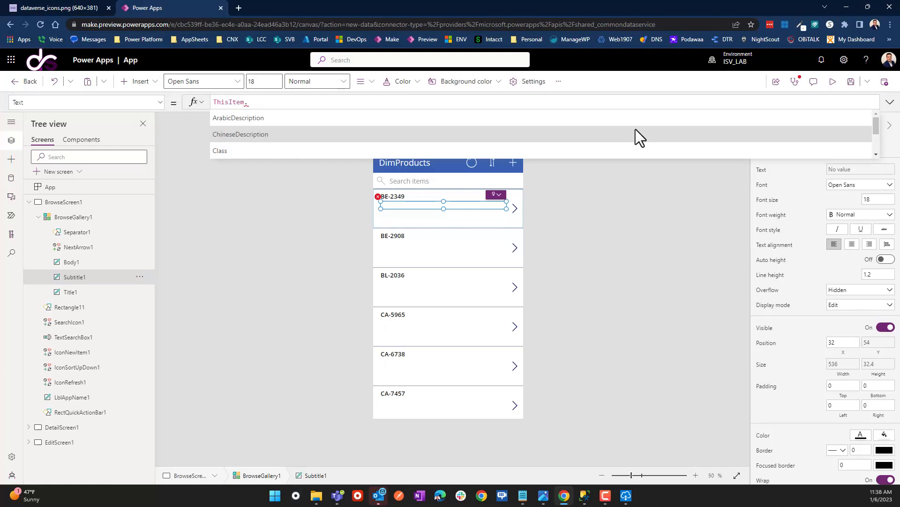
{"action": "scroll", "coordinate": [635, 128], "scroll_direction": "down", "scroll_amount": 1}
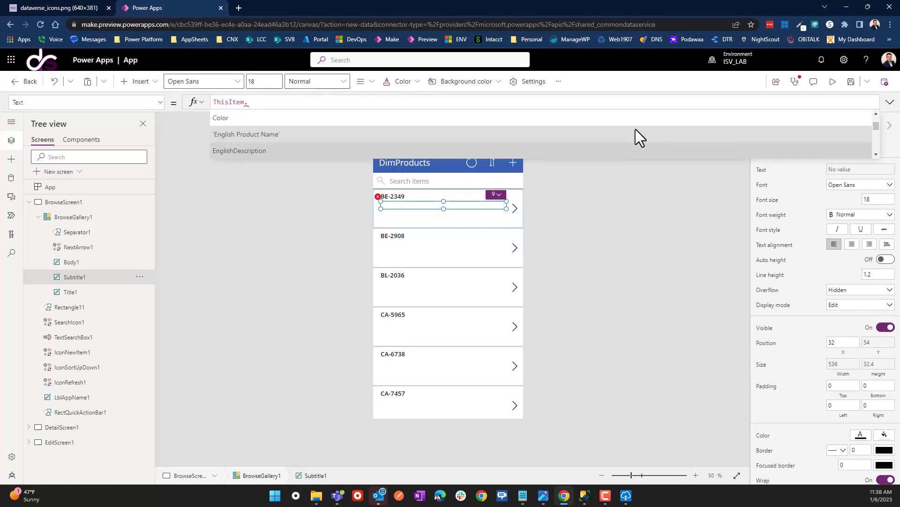
{"action": "left_click", "coordinate": [635, 129]}
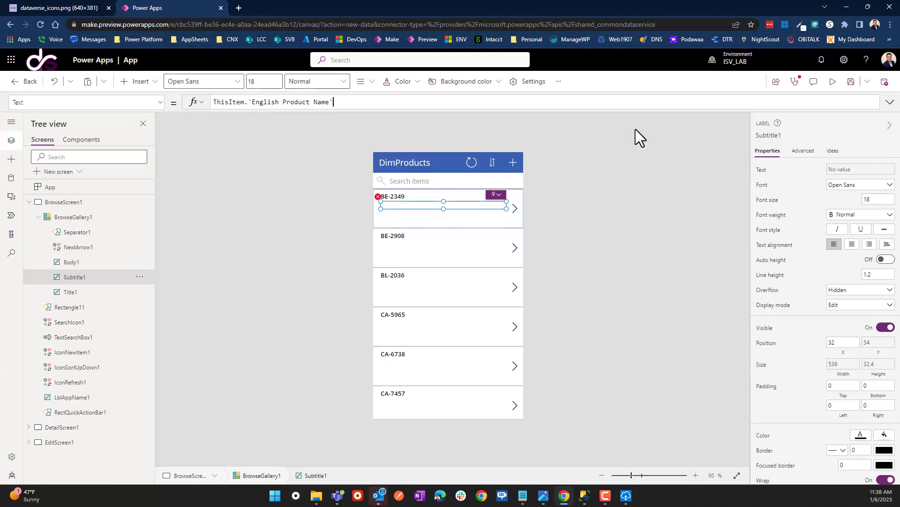